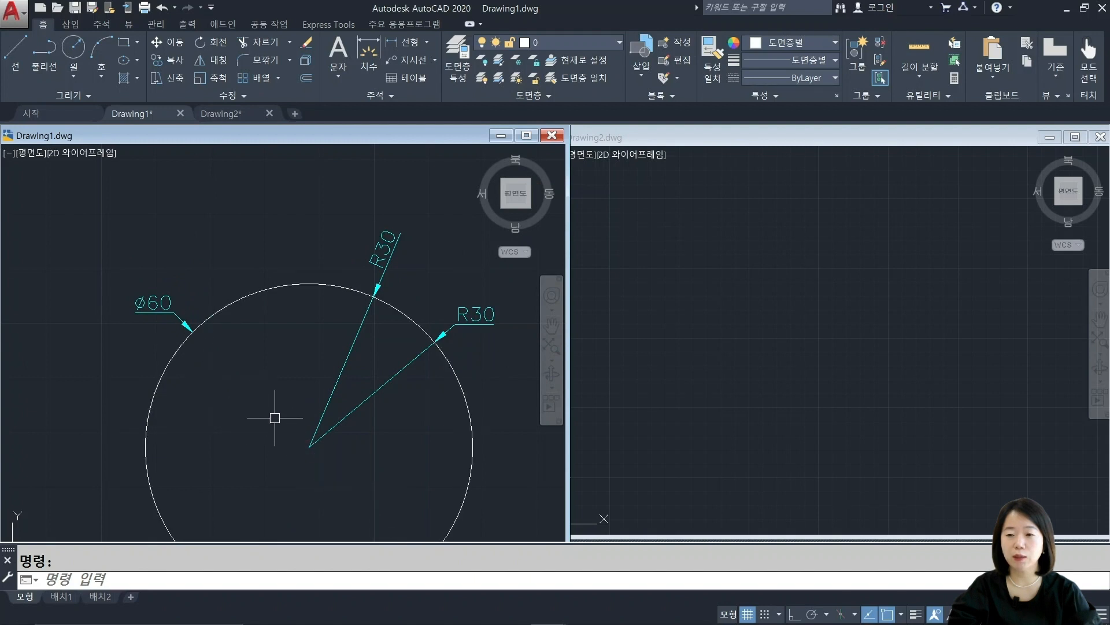
{"action": "mouse_move", "coordinate": [230, 352]}
{"action": "middle_mouse_down"}
{"action": "mouse_move", "coordinate": [246, 339]}
{"action": "mouse_move", "coordinate": [238, 328]}
{"action": "middle_mouse_up"}
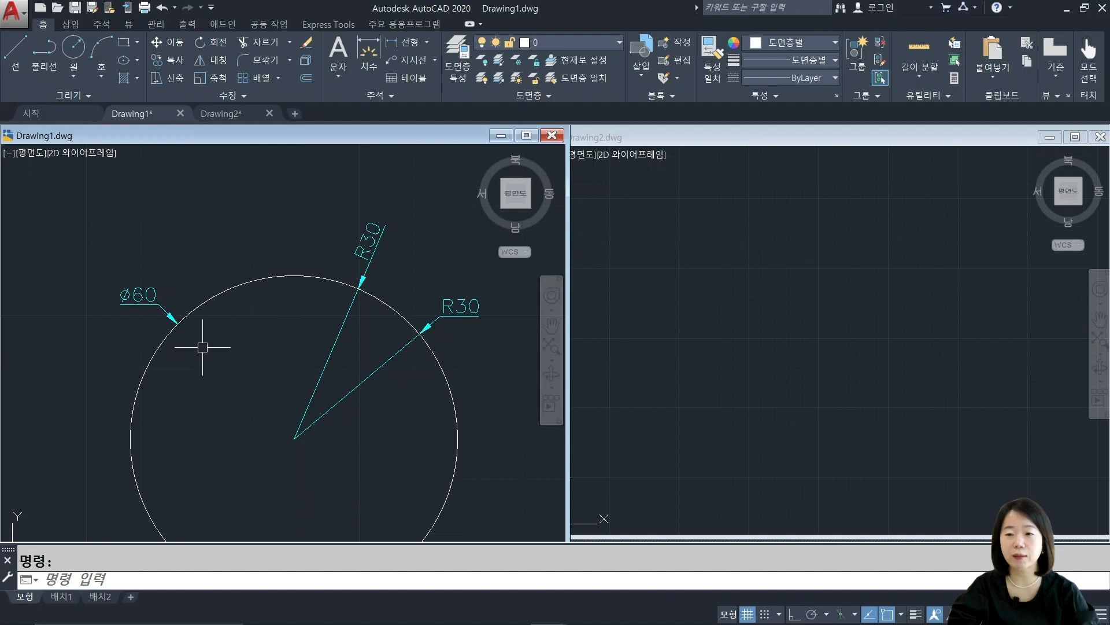
{"action": "key", "text": "Escape"}
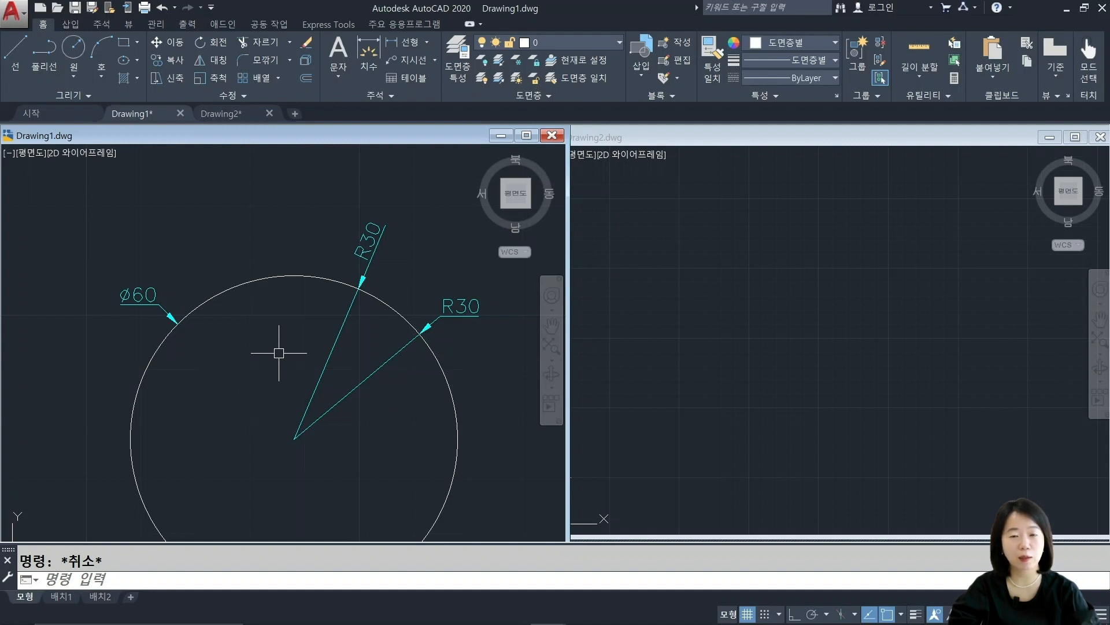
Draw a circle with a radius of 30 in the empty Drawing2 drawing
{"action": "left_click", "coordinate": [815, 382]}
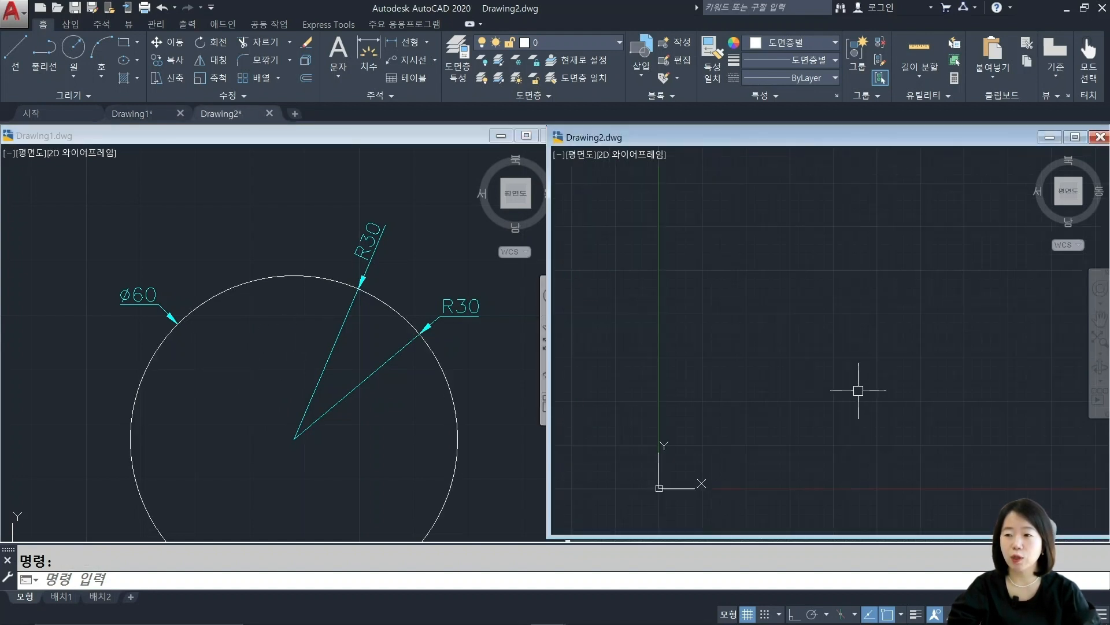
{"action": "scroll", "coordinate": [811, 373], "scroll_direction": "down", "scroll_amount": 2}
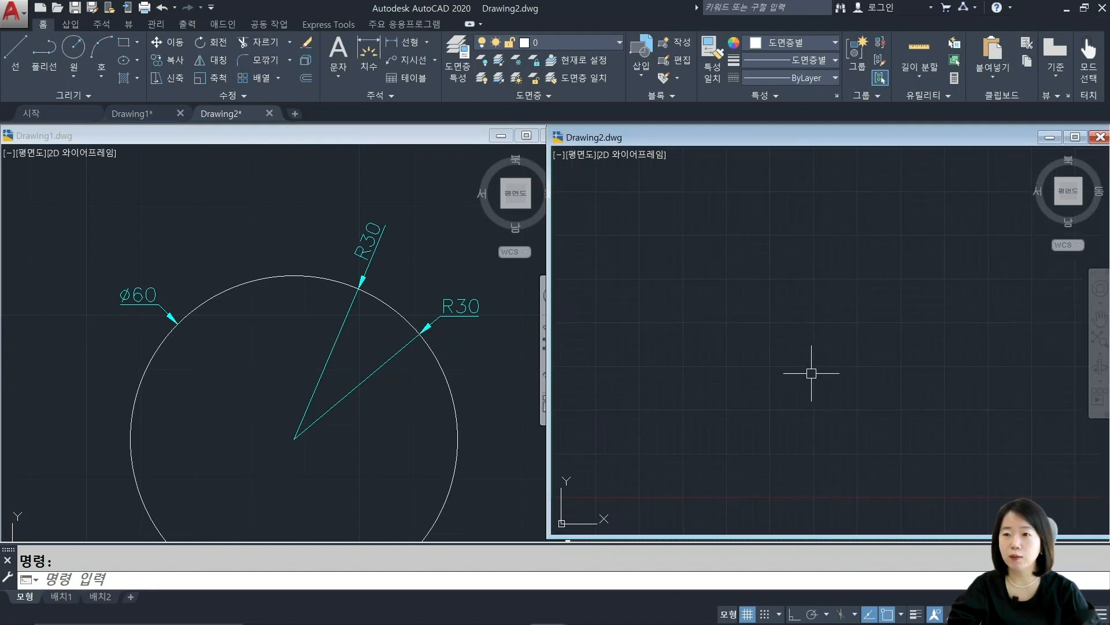
{"action": "type", "text": "c"}
{"action": "key", "text": "Return"}
{"action": "left_click", "coordinate": [836, 354]}
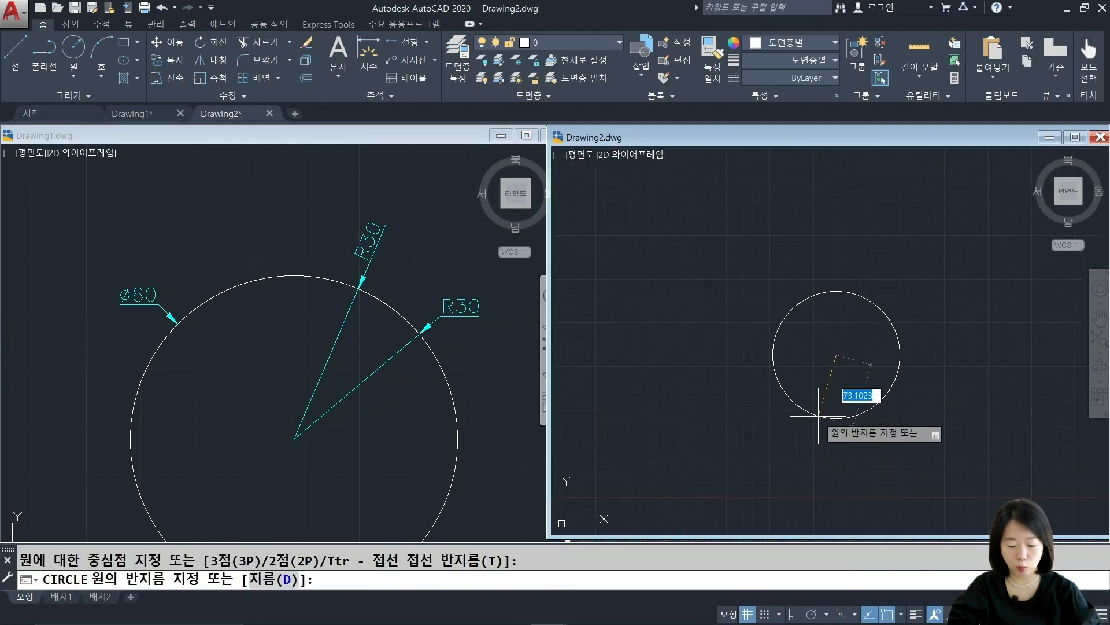
{"action": "type", "text": "30"}
{"action": "key", "text": "Return"}
{"action": "scroll", "coordinate": [842, 353], "scroll_direction": "up", "scroll_amount": 4}
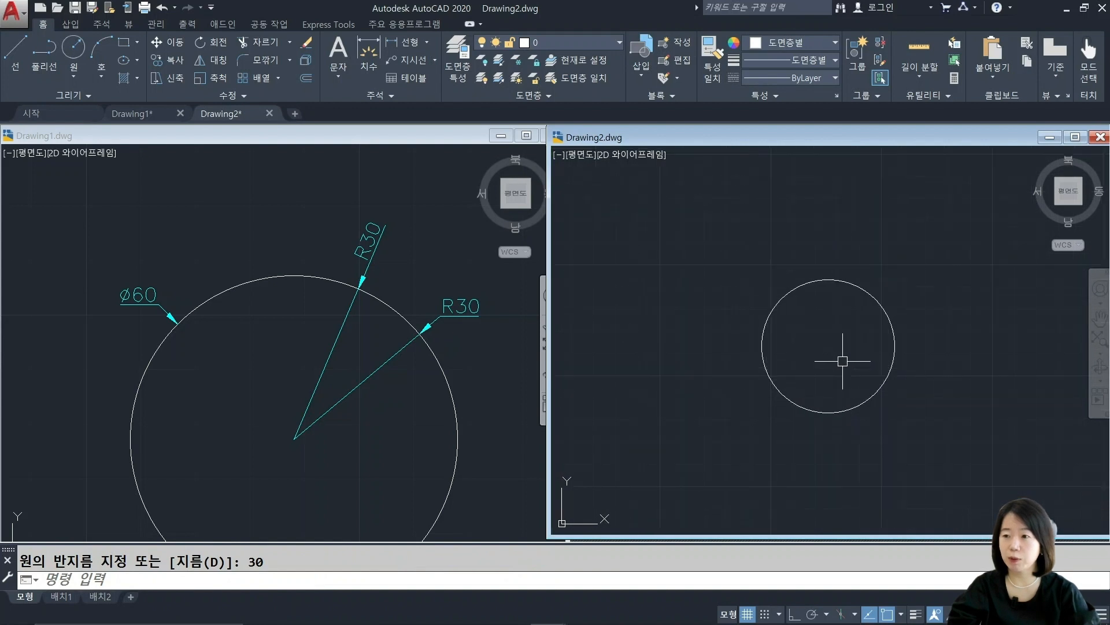
{"action": "scroll", "coordinate": [842, 361], "scroll_direction": "up", "scroll_amount": 4}
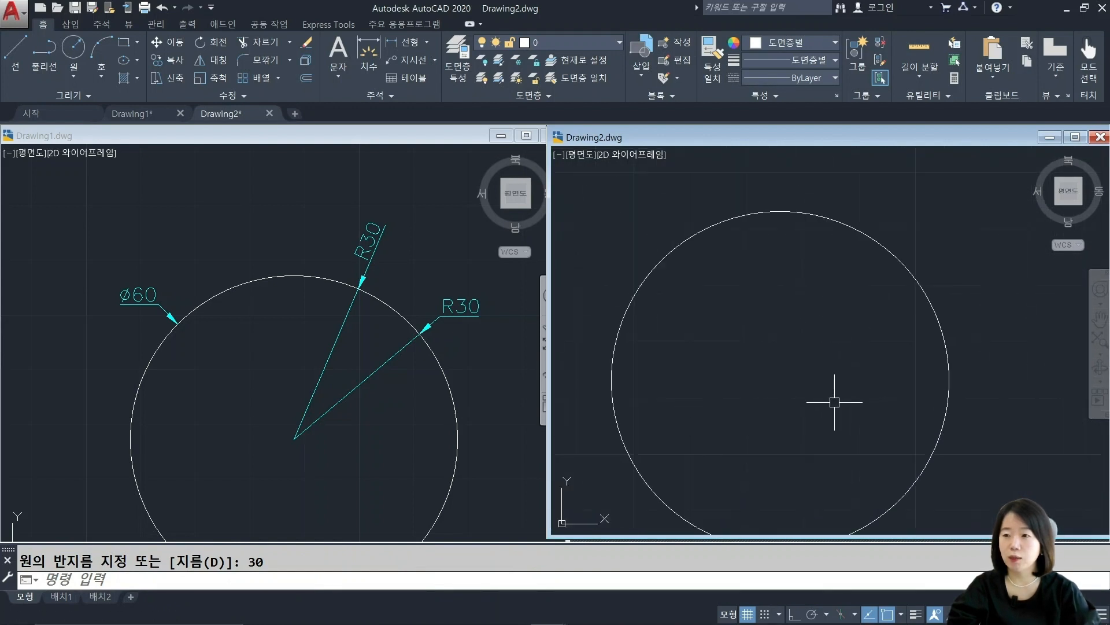
{"action": "scroll", "coordinate": [835, 399], "scroll_direction": "down", "scroll_amount": 3}
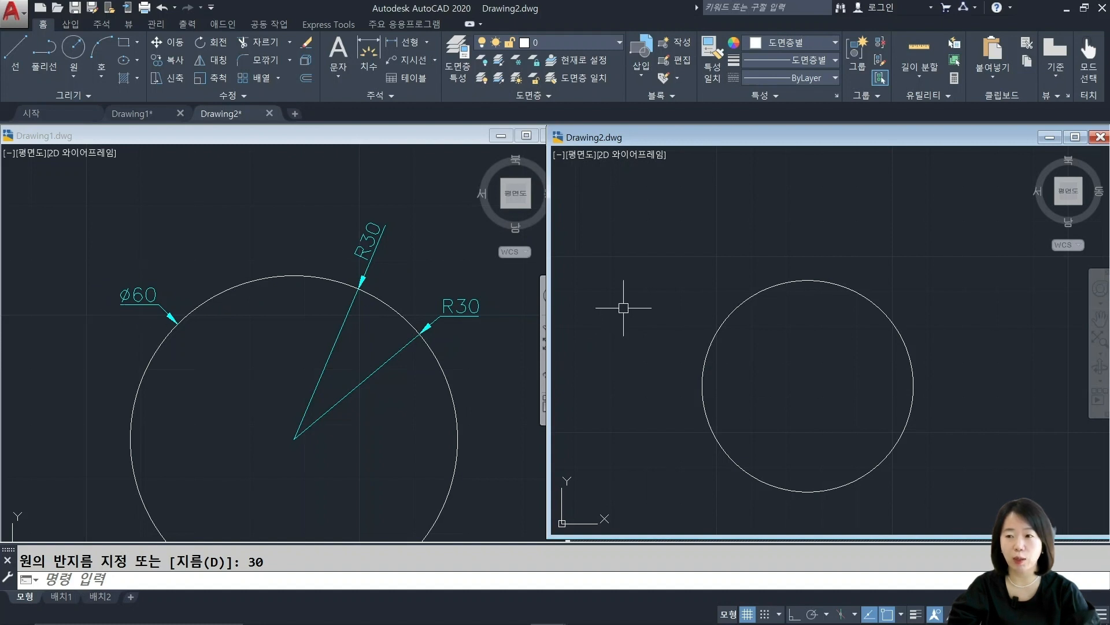
Modify the ISO-25 dimension style in Drawing2 so that its center marks are set to None (없음)
{"action": "type", "text": "d"}
{"action": "key", "text": "Return"}
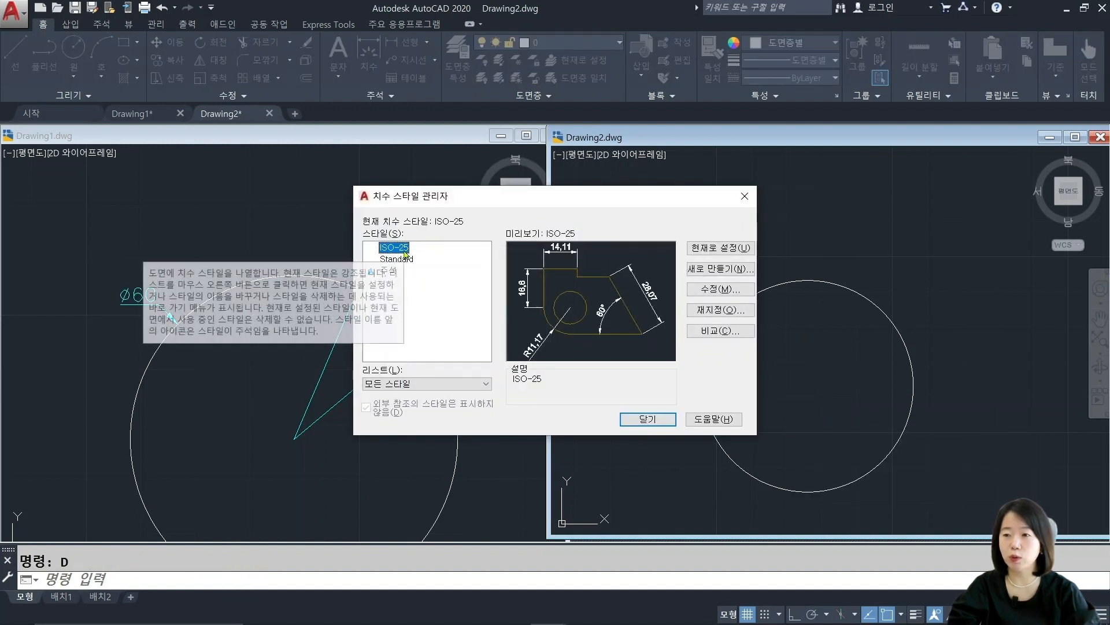
{"action": "left_click", "coordinate": [718, 292]}
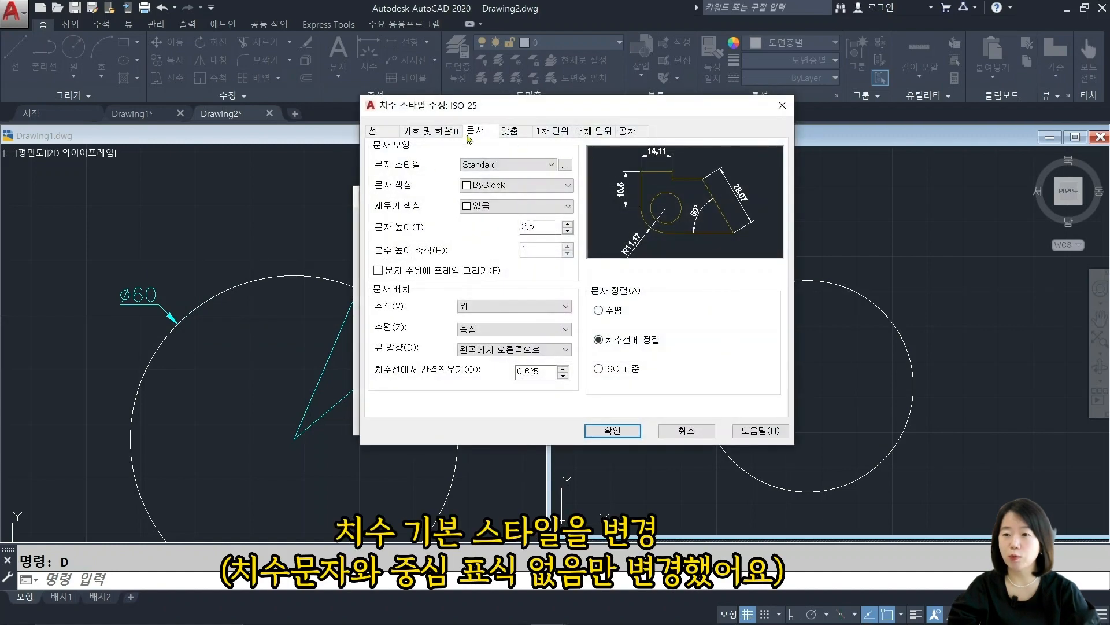
{"action": "left_click", "coordinate": [439, 133]}
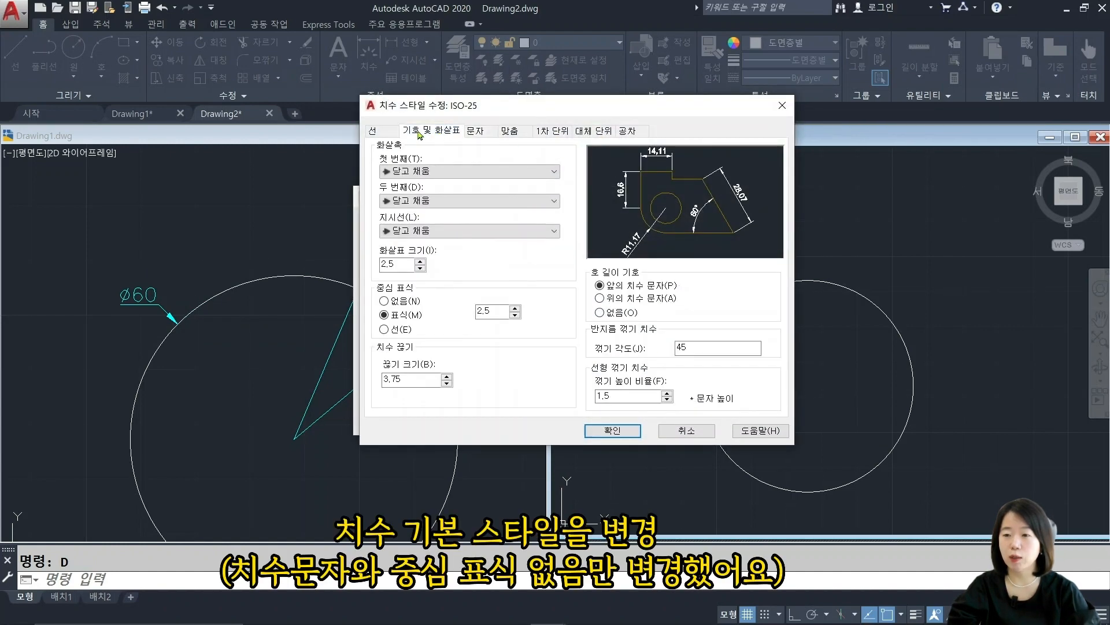
{"action": "left_click", "coordinate": [394, 302]}
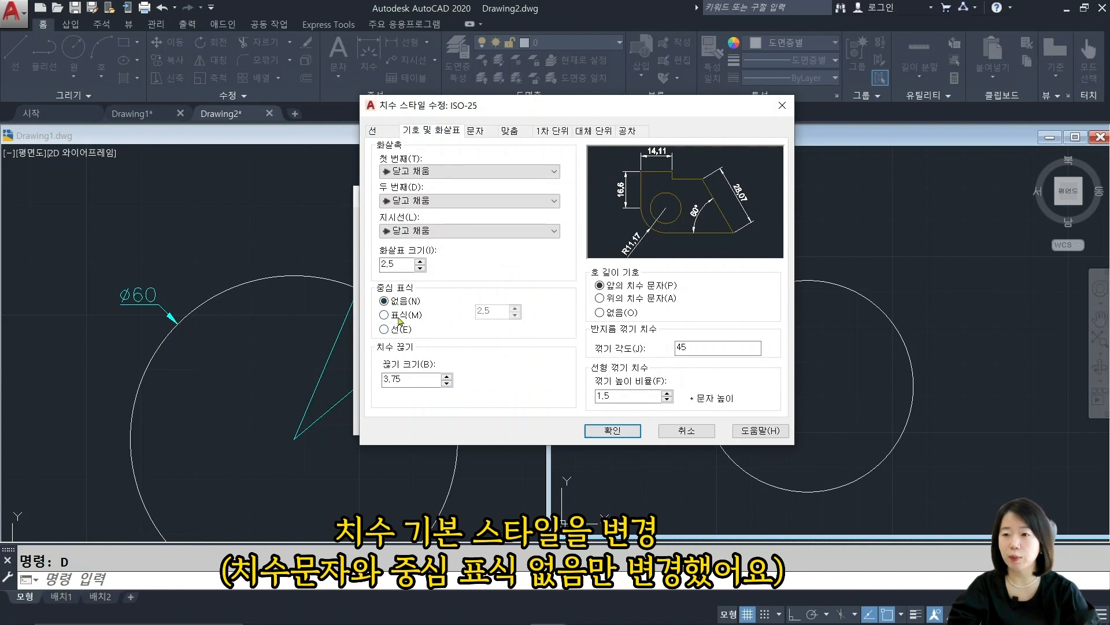
Set the Standard text style used by the dimension style to the romans.shx font with the big font whgtxt.shx
{"action": "left_click", "coordinate": [480, 132]}
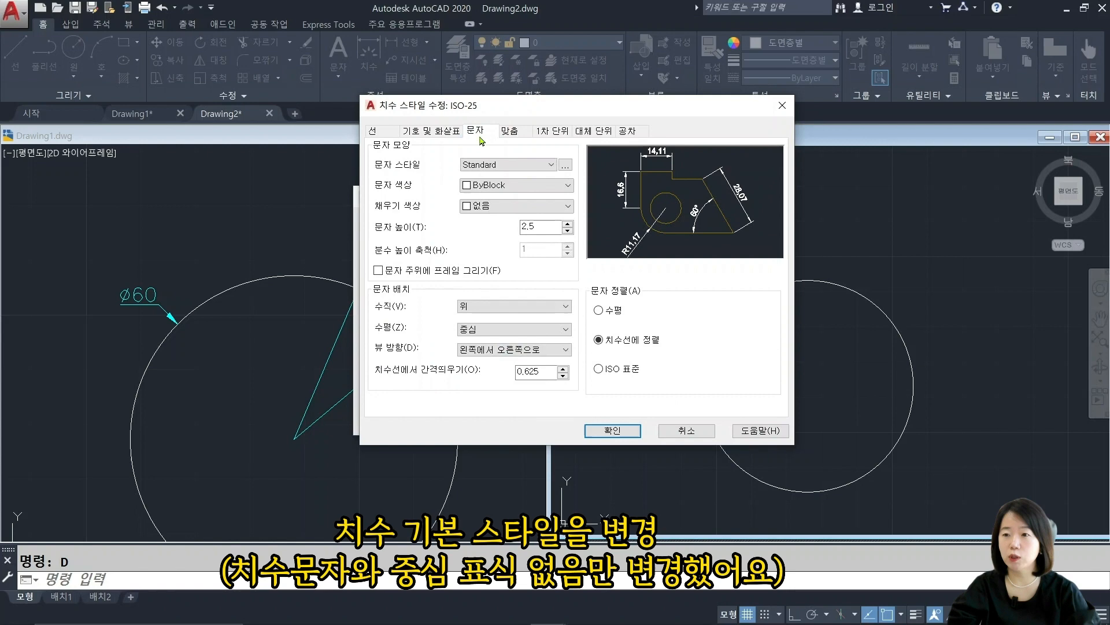
{"action": "left_click", "coordinate": [567, 166]}
{"action": "left_click", "coordinate": [576, 214]}
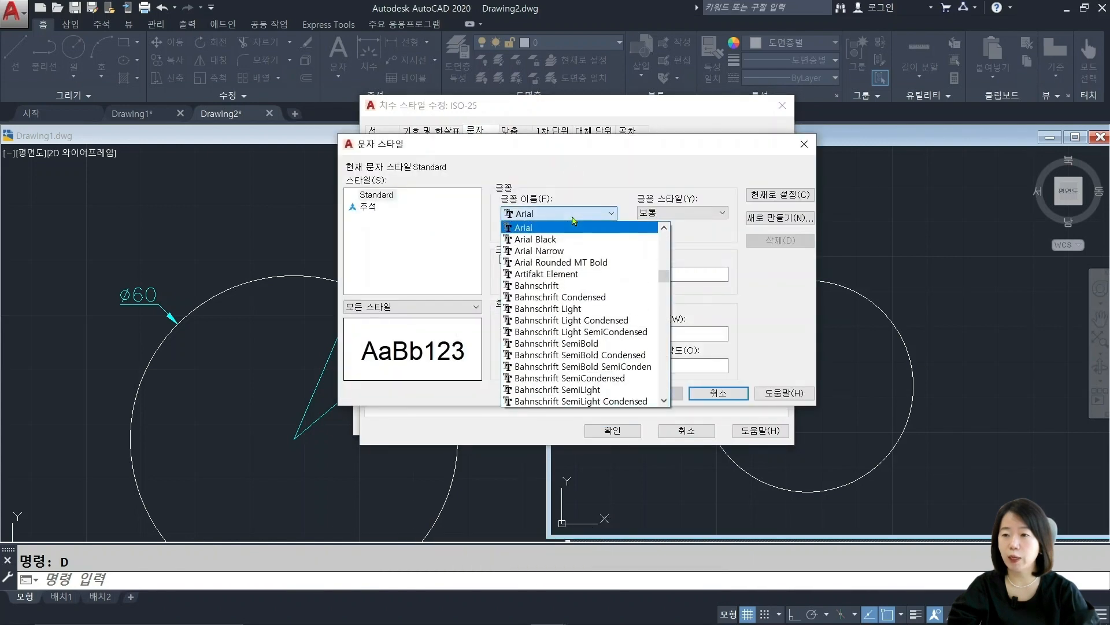
{"action": "key", "text": "r"}
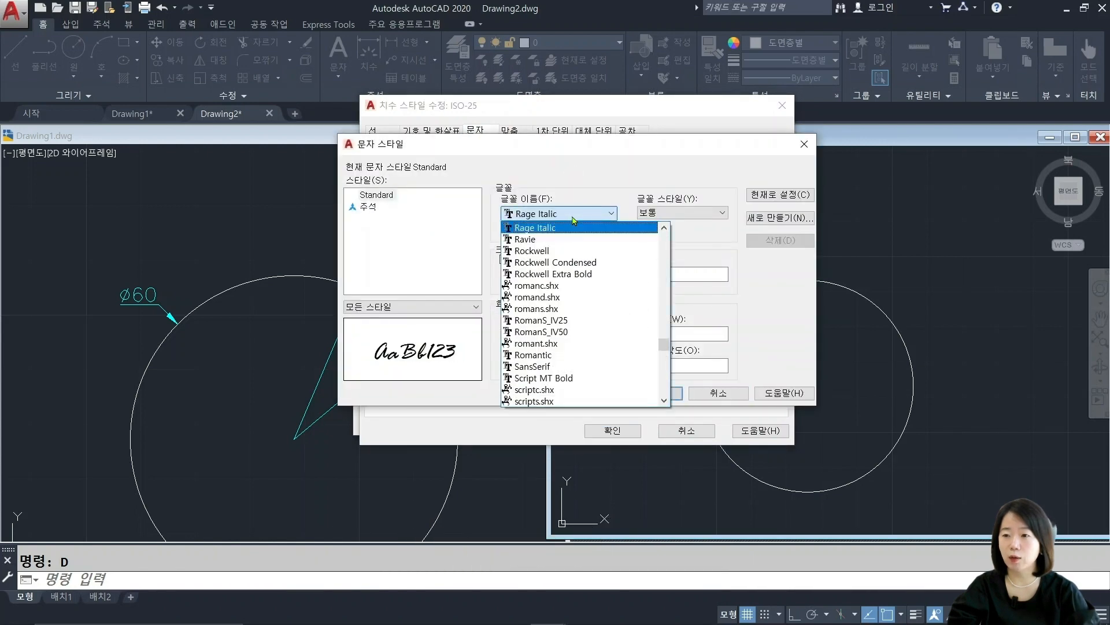
{"action": "left_click", "coordinate": [544, 310]}
{"action": "left_click", "coordinate": [532, 229]}
{"action": "left_click", "coordinate": [720, 213]}
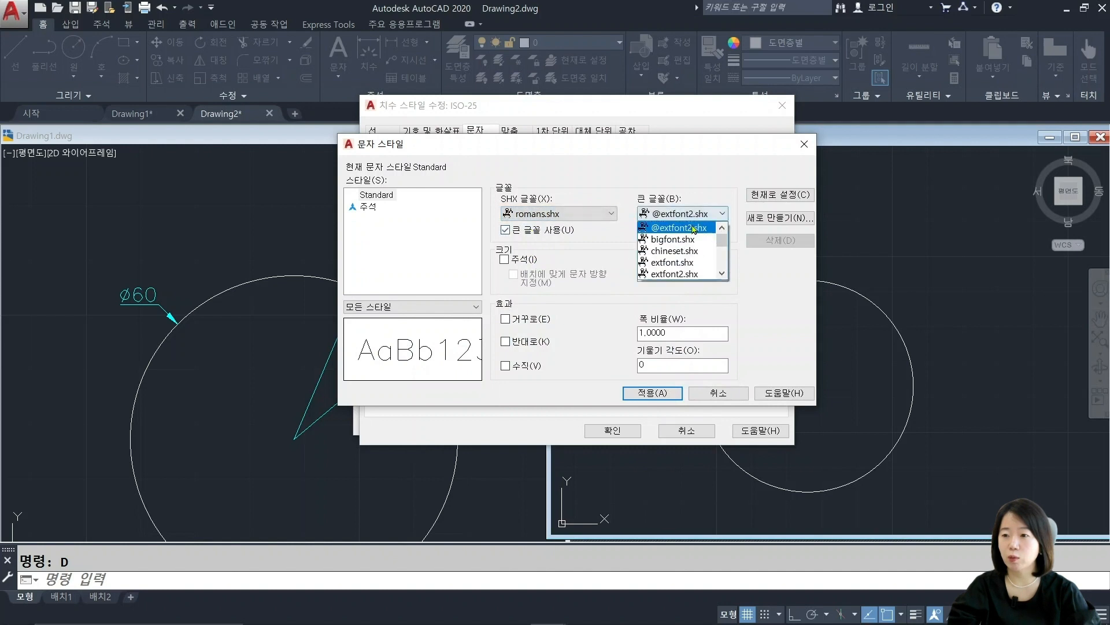
{"action": "left_click_drag", "start_coordinate": [722, 246], "coordinate": [723, 271]}
{"action": "left_click", "coordinate": [674, 251]}
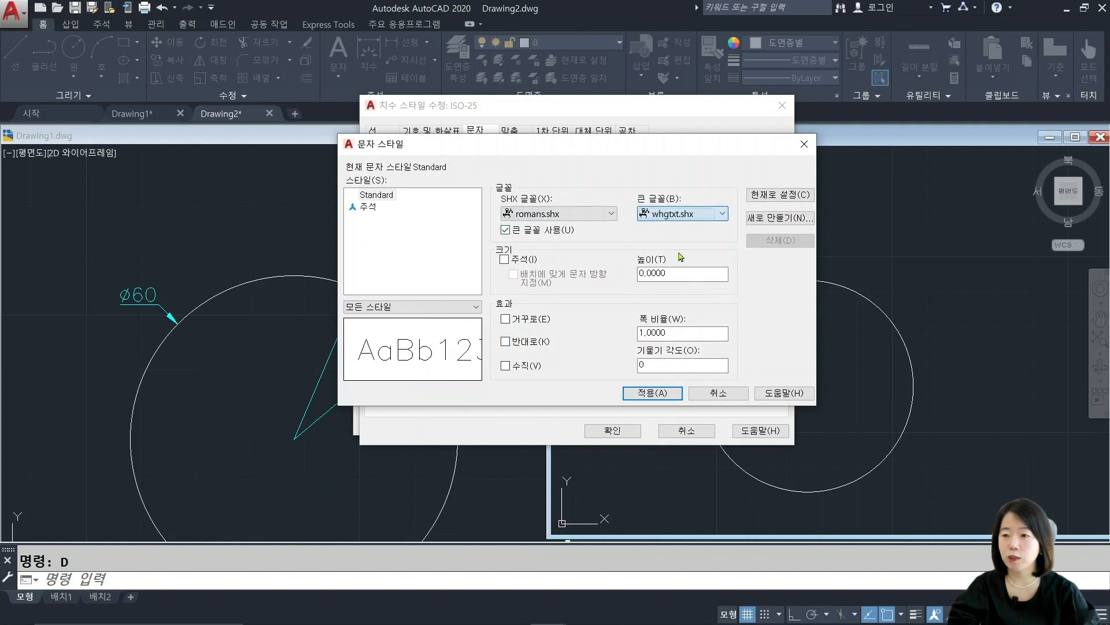
{"action": "left_click", "coordinate": [659, 393]}
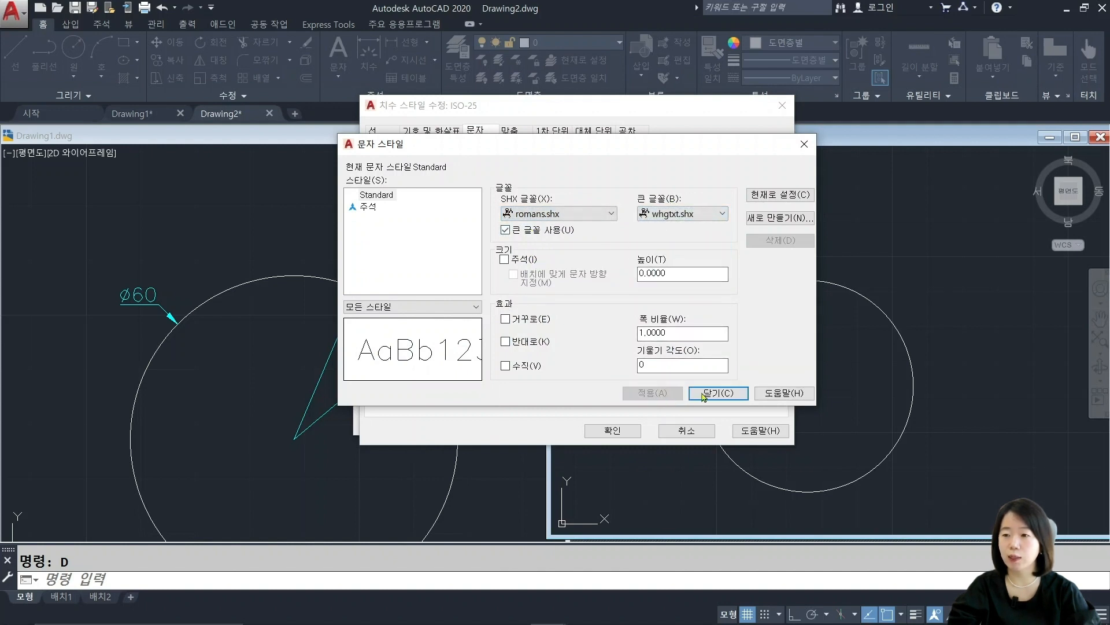
{"action": "left_click", "coordinate": [712, 393]}
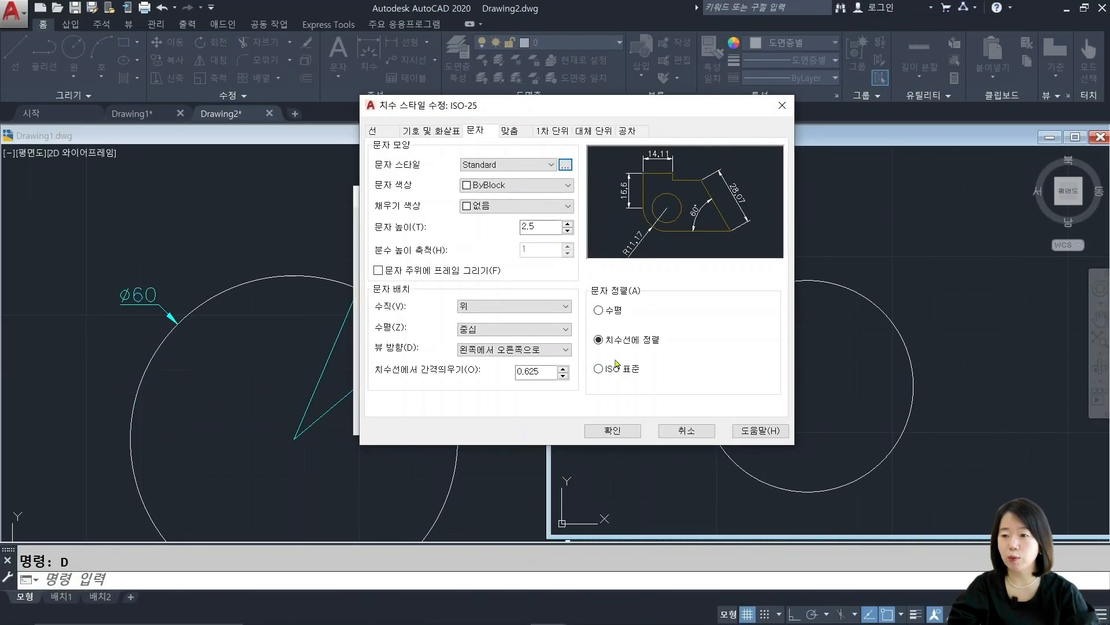
Try the ISO standard text alignment, return it to aligned with the dimension line, and save the ISO-25 style
{"action": "left_click", "coordinate": [598, 369]}
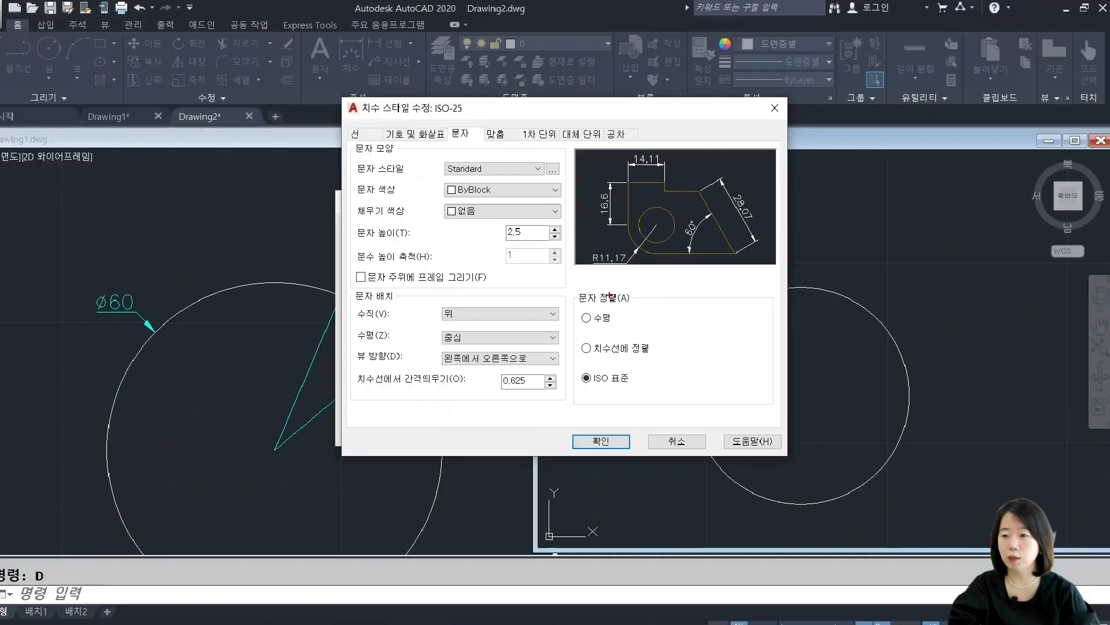
{"action": "left_click", "coordinate": [512, 484]}
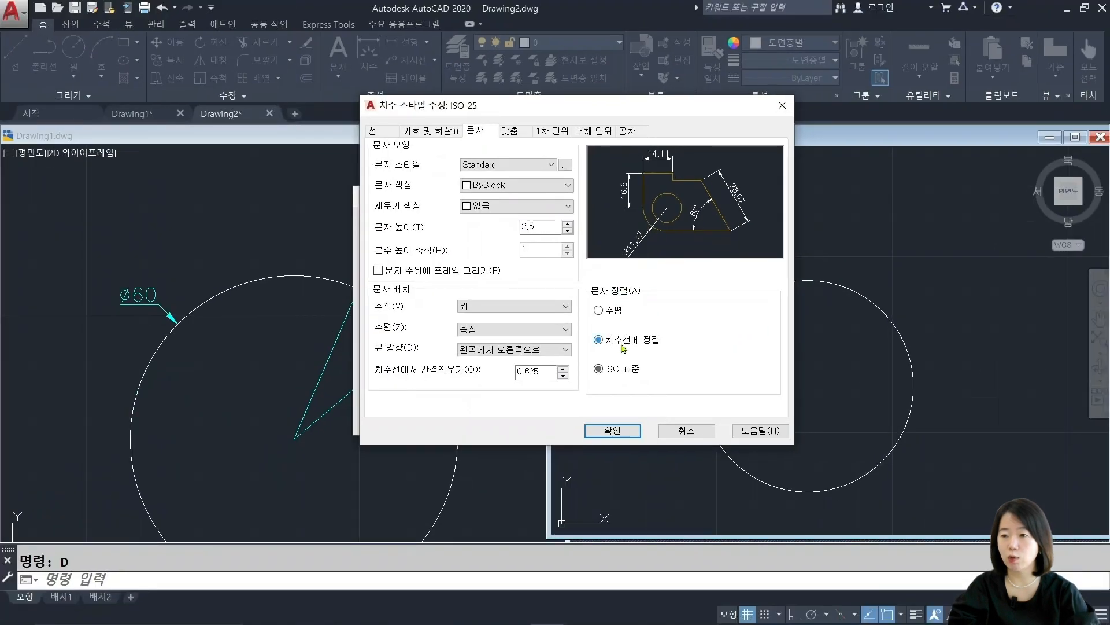
{"action": "left_click", "coordinate": [623, 431]}
{"action": "left_click", "coordinate": [642, 420]}
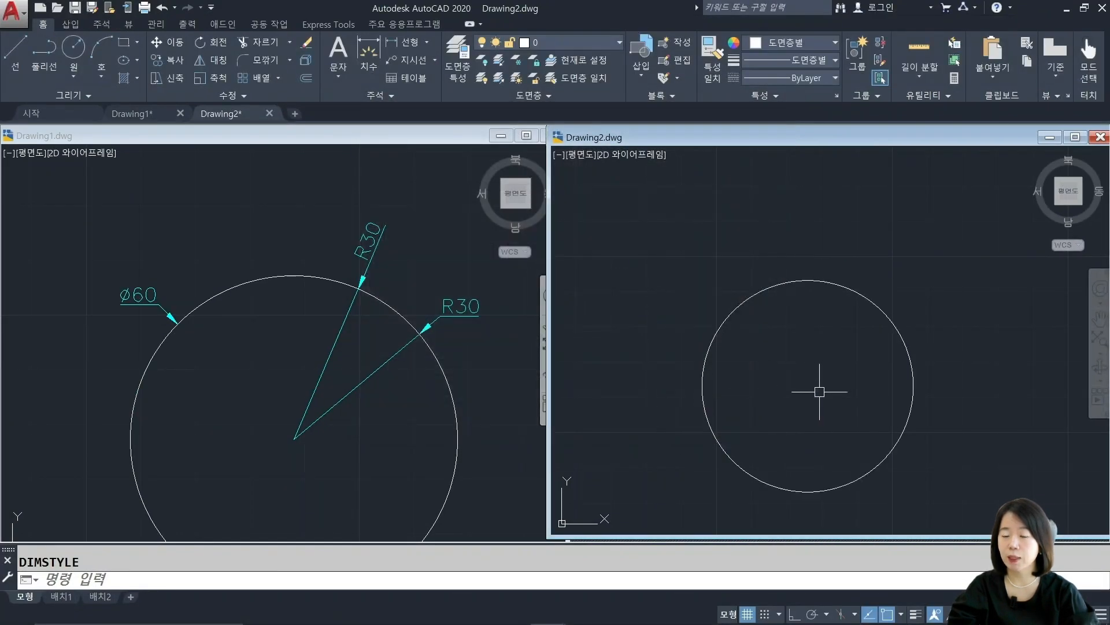
{"action": "key", "text": "Escape"}
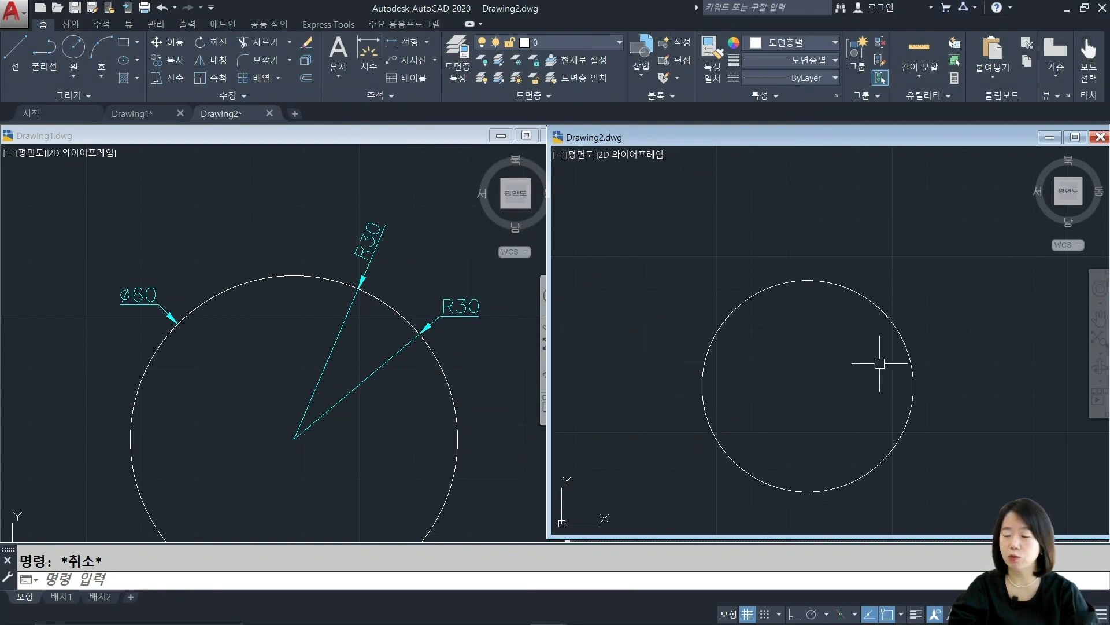
Add a radius dimension to the circle in Drawing2, placing its text outside the circle's upper-right edge
{"action": "type", "text": "d"}
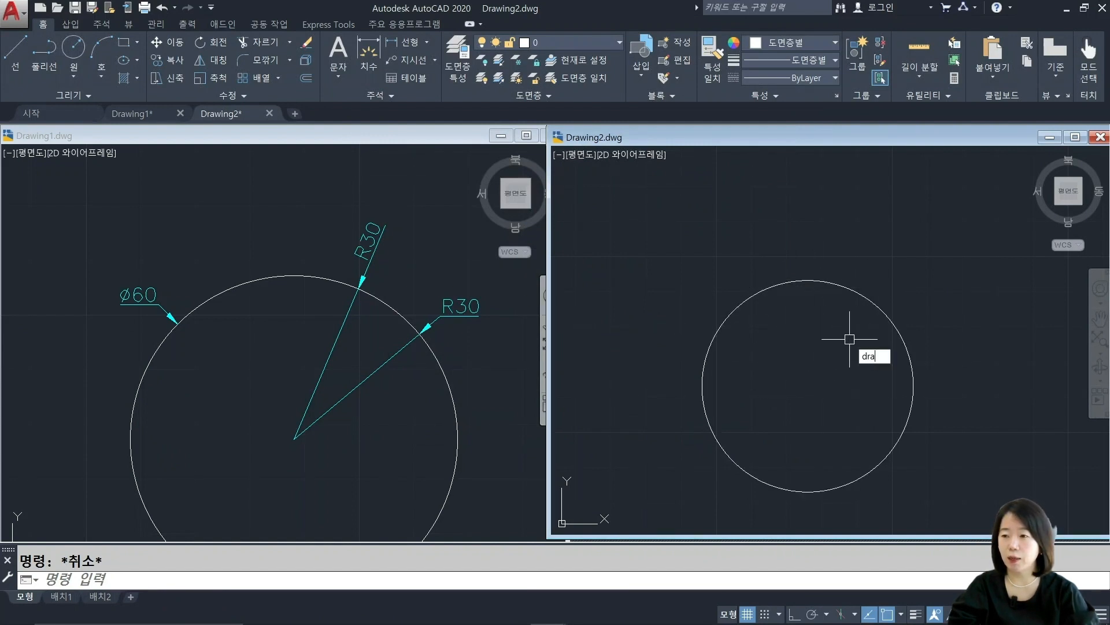
{"action": "type", "text": "ra"}
{"action": "key", "text": "Return"}
{"action": "left_click", "coordinate": [873, 311]}
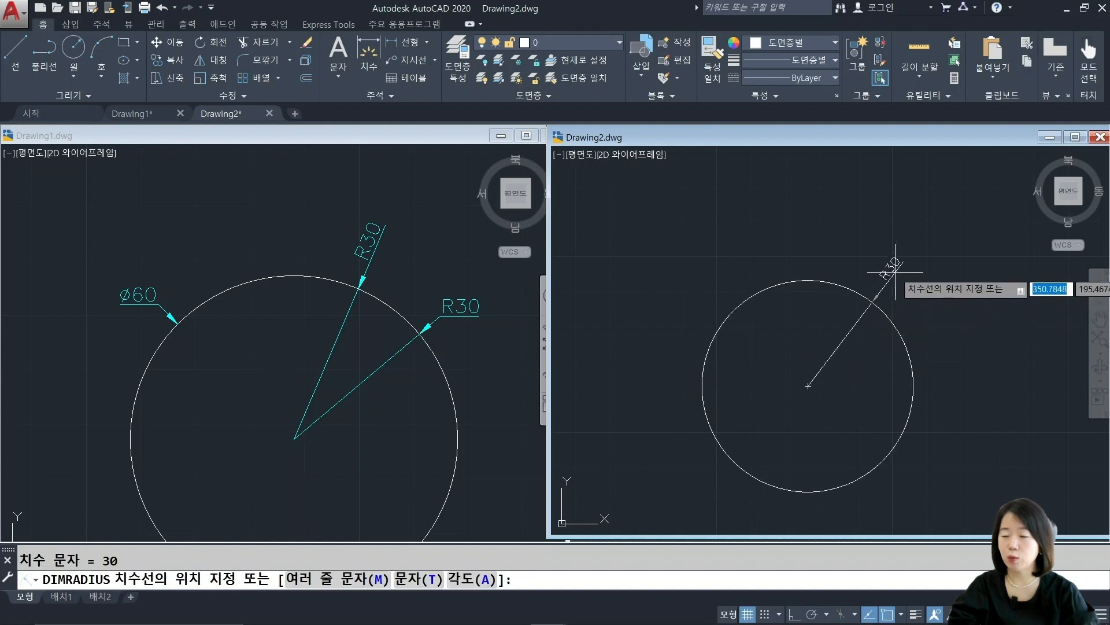
{"action": "scroll", "coordinate": [894, 281], "scroll_direction": "up", "scroll_amount": 2}
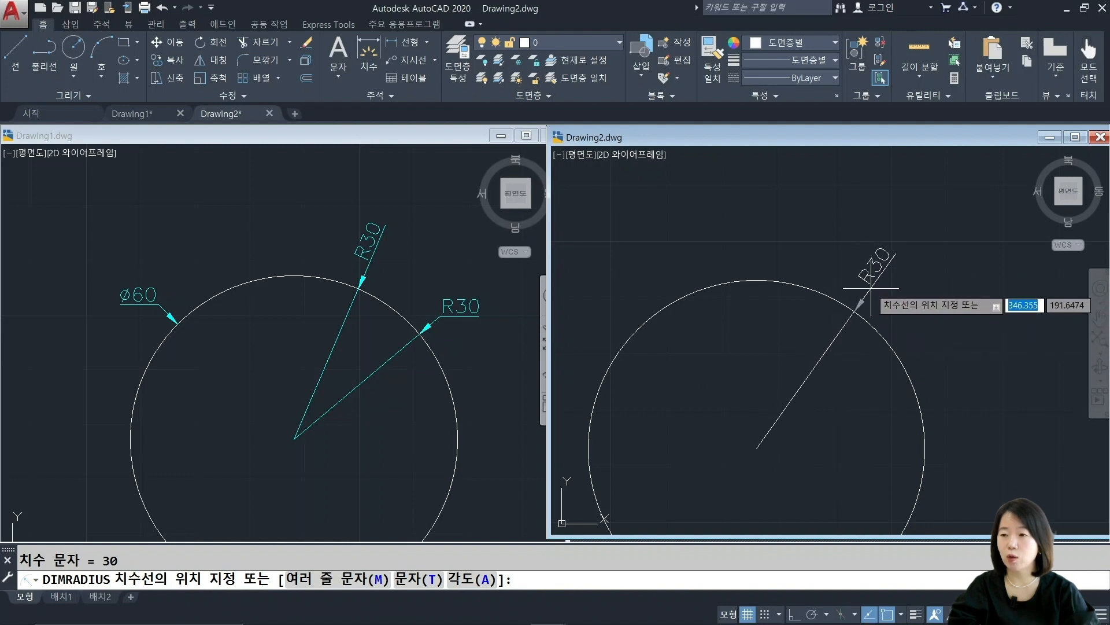
{"action": "left_click", "coordinate": [871, 287]}
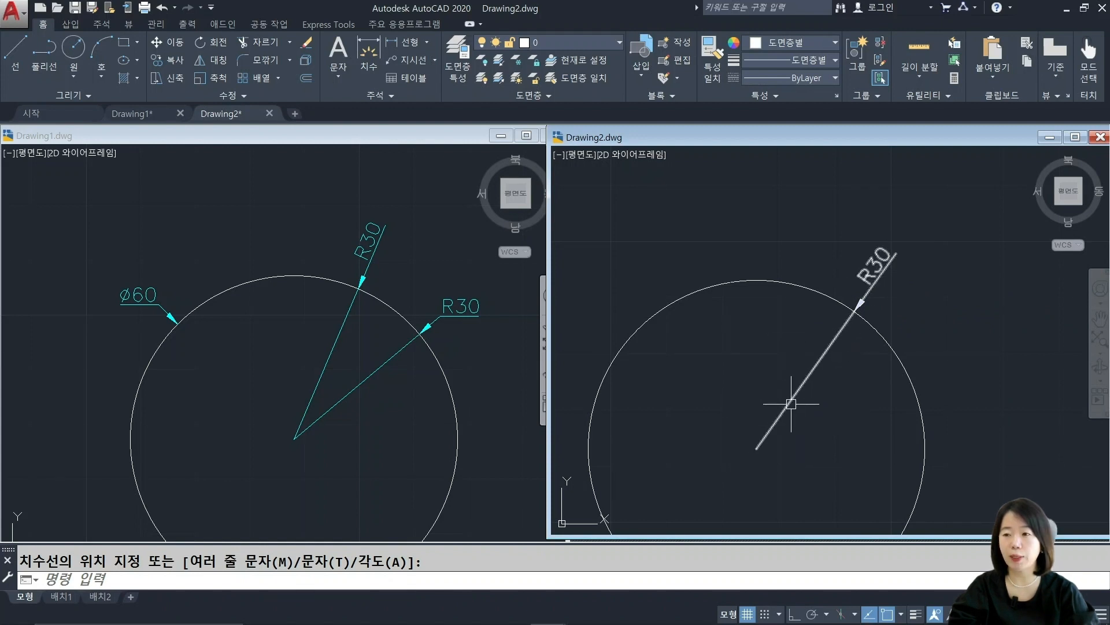
{"action": "middle_click_drag", "start_coordinate": [857, 415], "coordinate": [852, 379]}
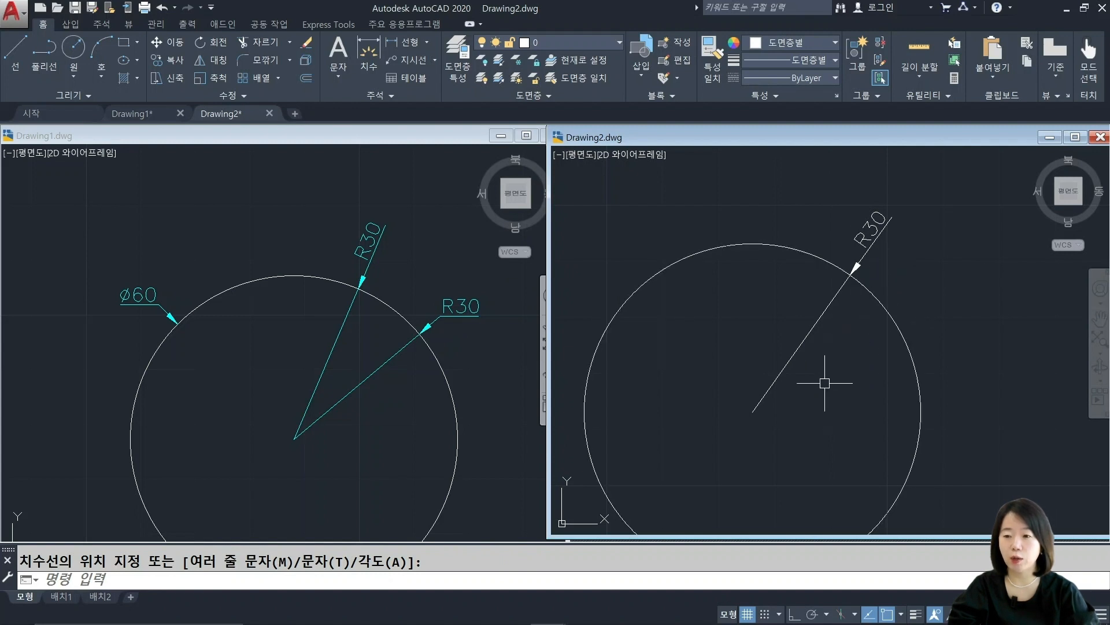
Change the ISO-25 dimension style's text alignment to ISO standard (ISO 표준) and save the style
{"action": "type", "text": "D"}
{"action": "key", "text": "Return"}
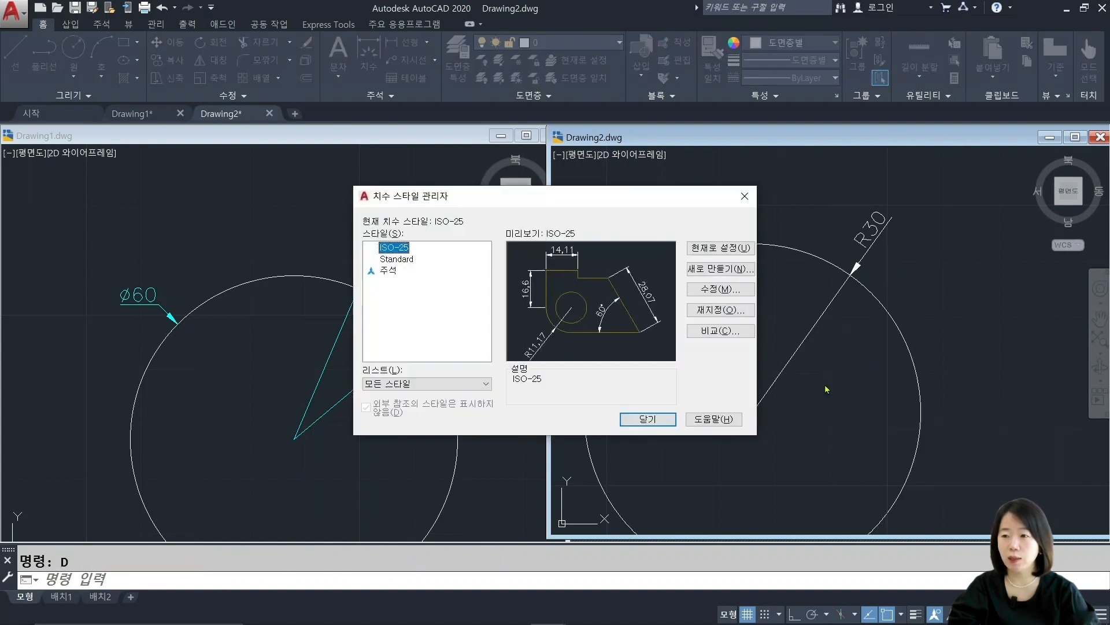
{"action": "left_click", "coordinate": [714, 289]}
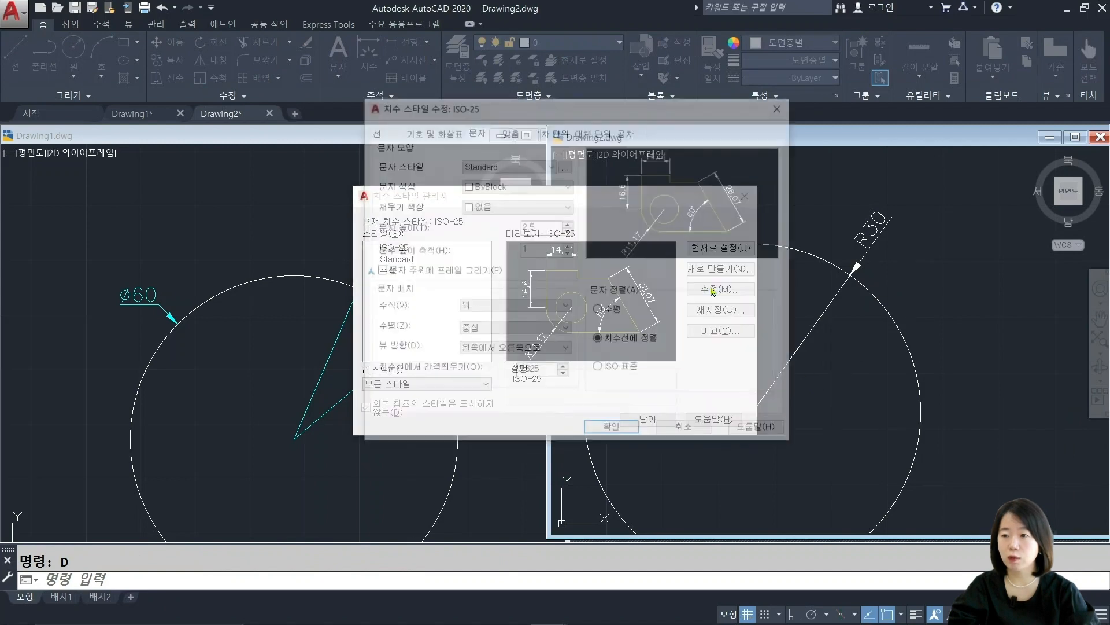
{"action": "left_click", "coordinate": [612, 372]}
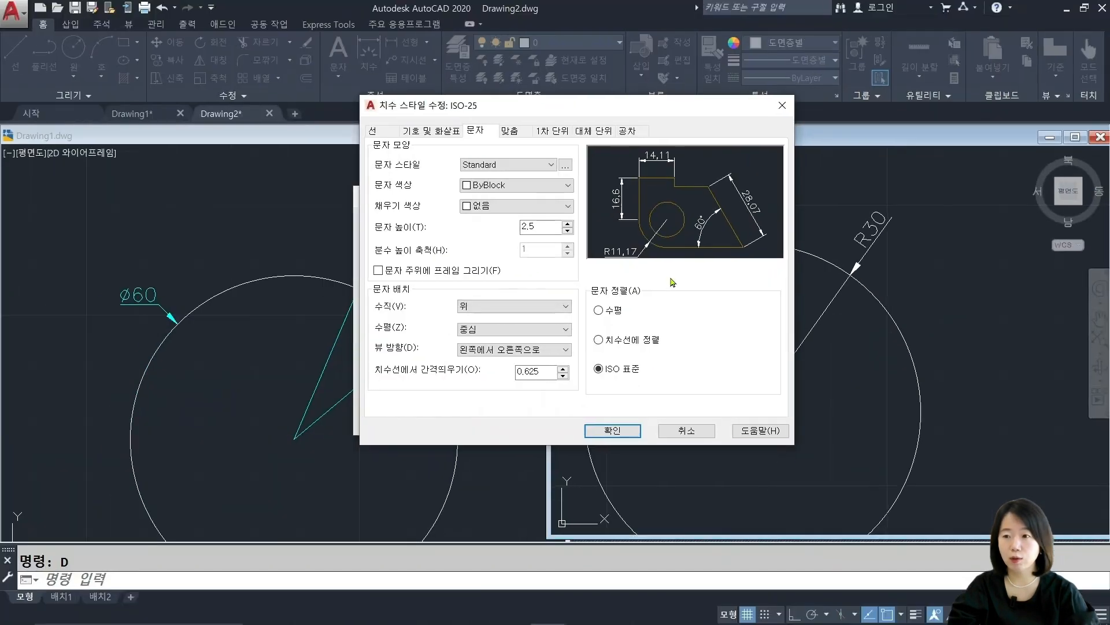
{"action": "left_click", "coordinate": [621, 432]}
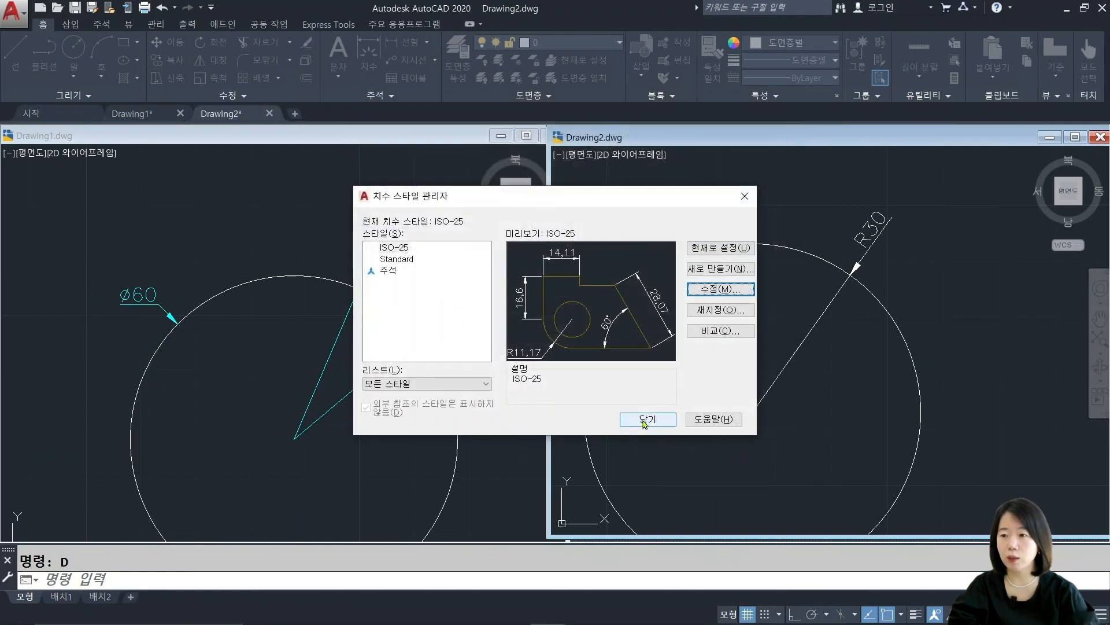
{"action": "left_click", "coordinate": [643, 422]}
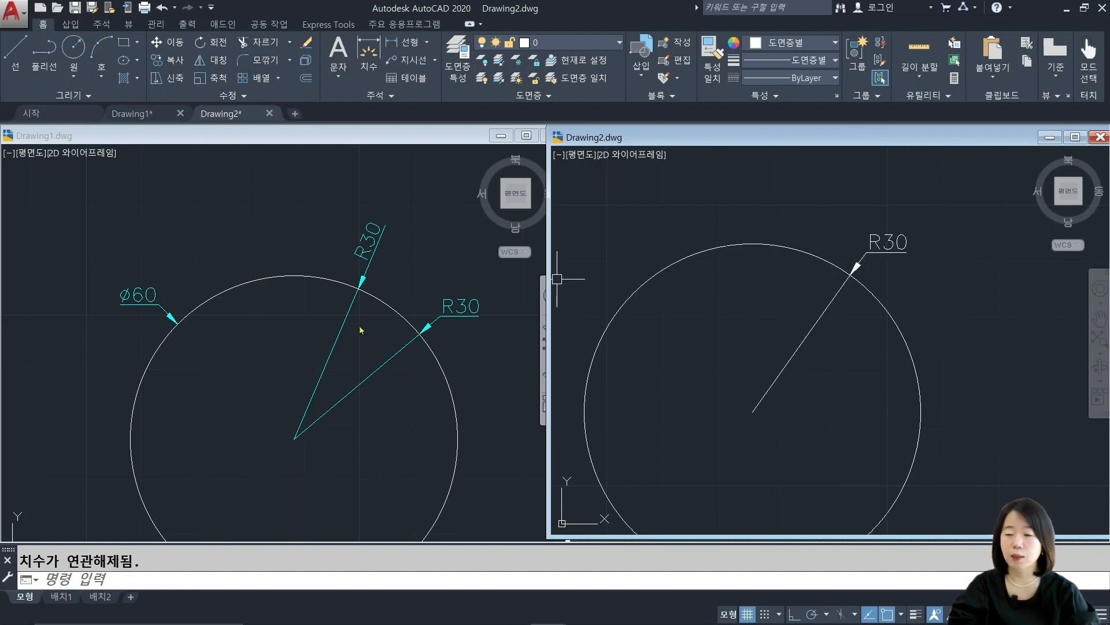
{"action": "left_click", "coordinate": [419, 288]}
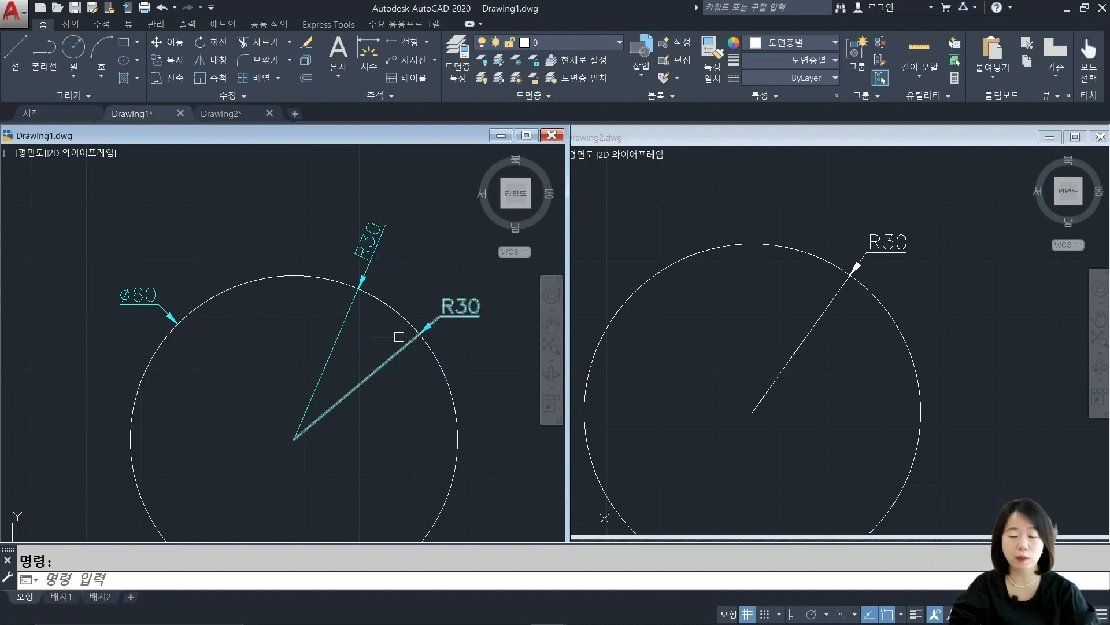
{"action": "left_click", "coordinate": [957, 333]}
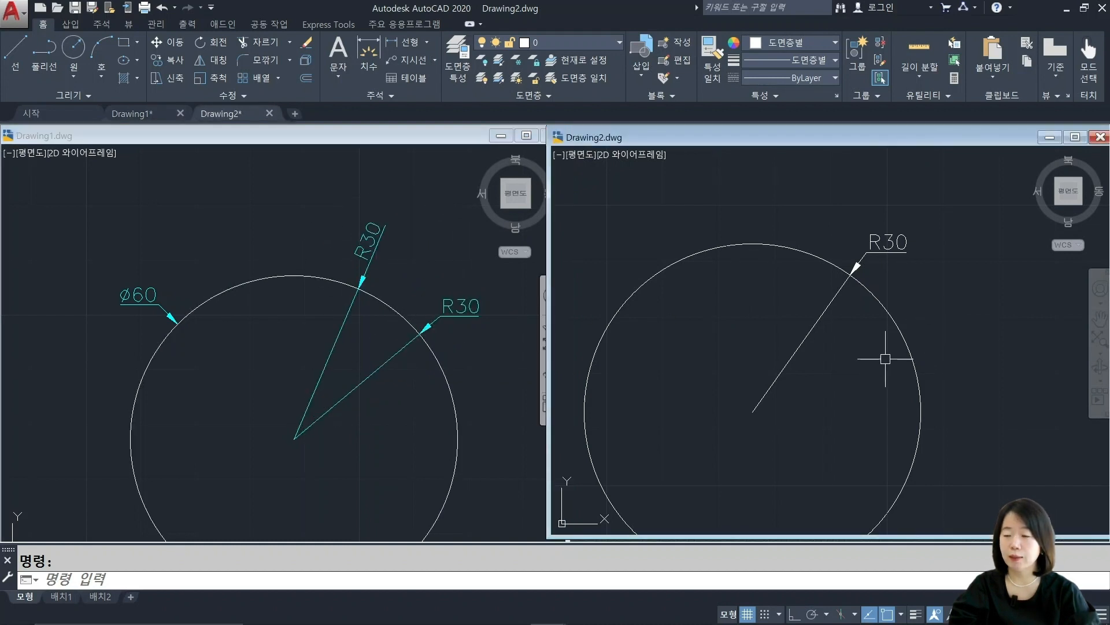
Set the ISO-25 dimension style's text alignment to aligned with the dimension line (치수선에 정렬) and save the style
{"action": "type", "text": "D"}
{"action": "key", "text": "Return"}
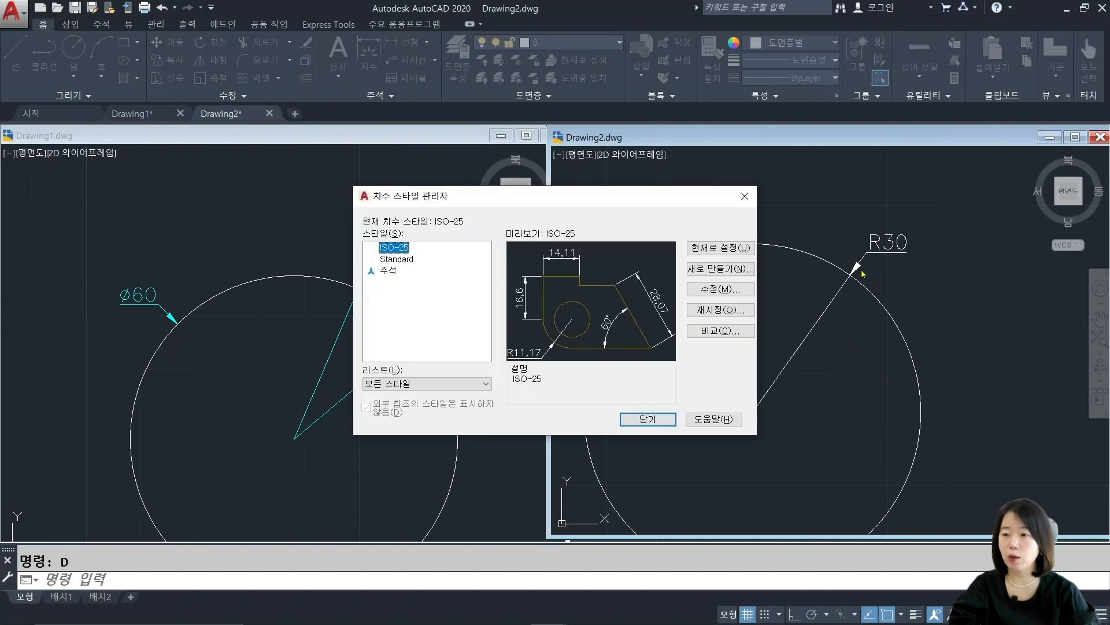
{"action": "left_click", "coordinate": [721, 289]}
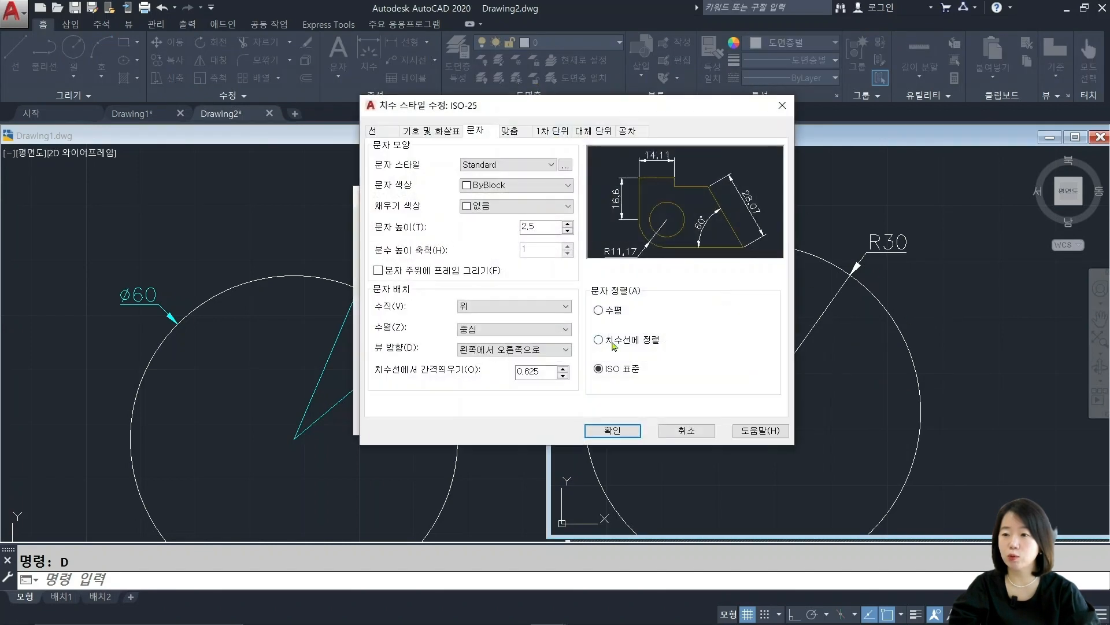
{"action": "left_click", "coordinate": [614, 344]}
{"action": "left_click", "coordinate": [613, 431]}
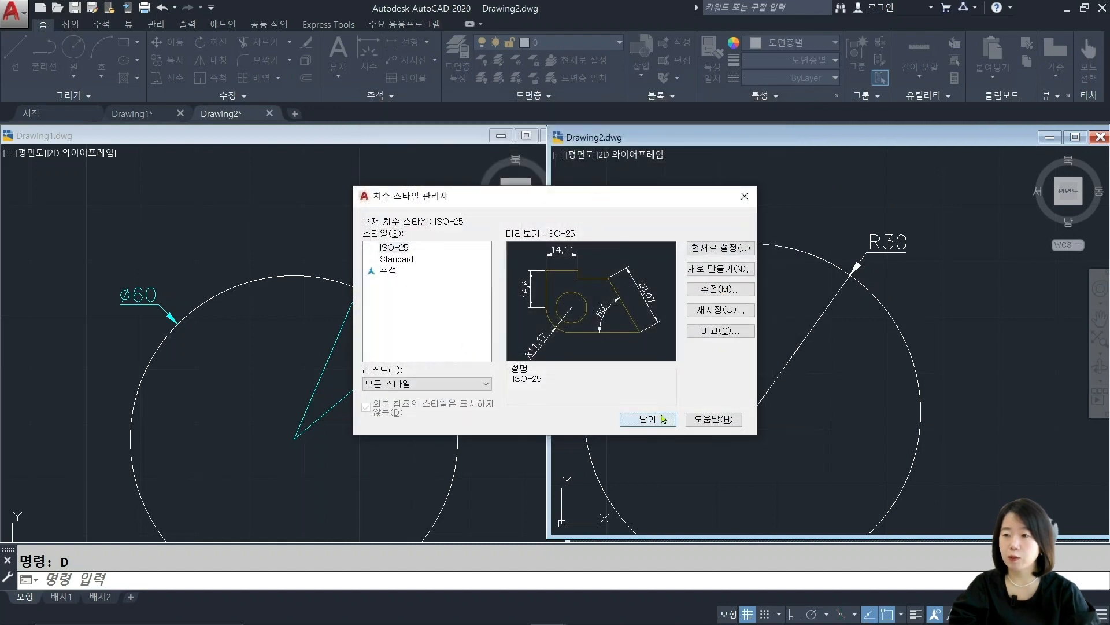
{"action": "left_click", "coordinate": [646, 419]}
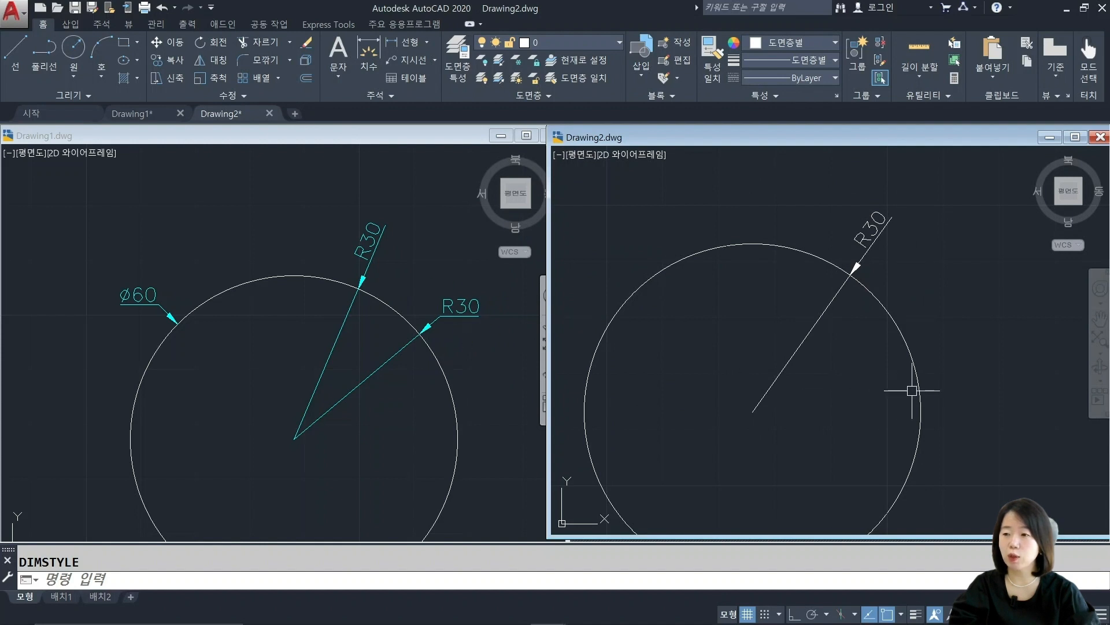
Create a style override (재지정) of ISO-25 with the text alignment set to ISO standard (ISO 표준)
{"action": "middle_click_drag", "start_coordinate": [912, 391], "coordinate": [892, 380]}
{"action": "type", "text": "D"}
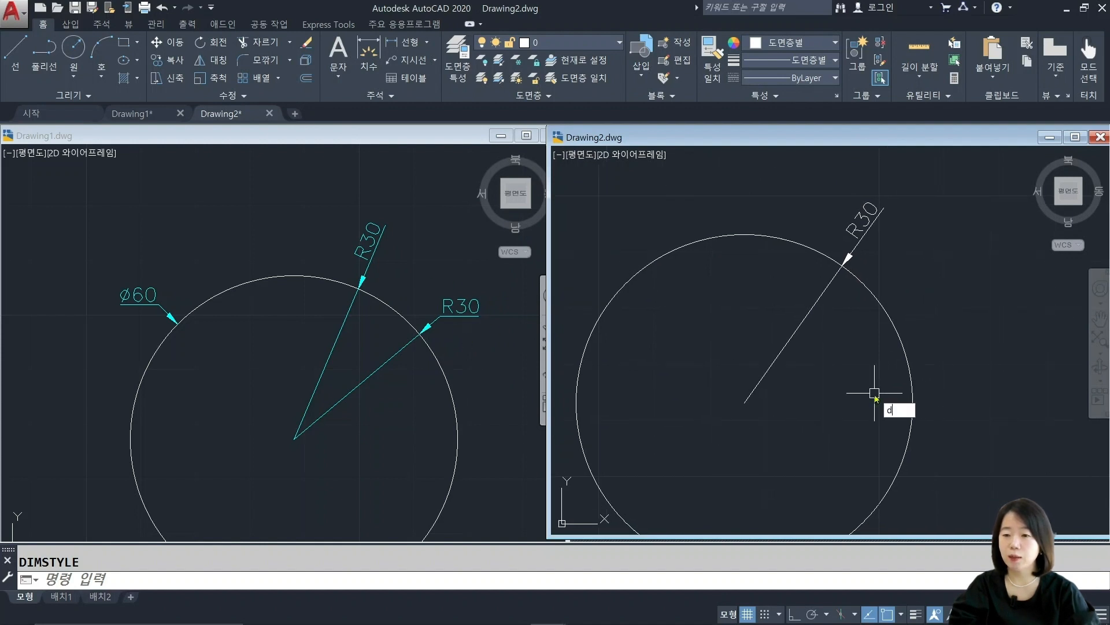
{"action": "key", "text": "Return"}
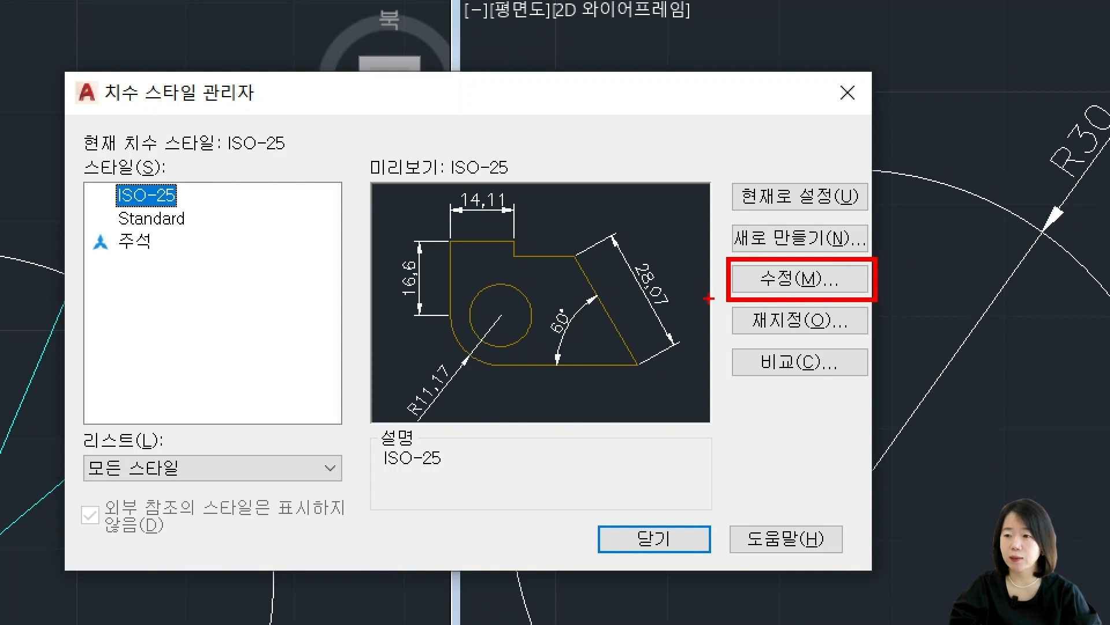
{"action": "mouse_move", "coordinate": [731, 306]}
{"action": "left_mouse_down", "text": "ctrl"}
{"action": "mouse_move", "coordinate": [891, 337]}
{"action": "mouse_move", "coordinate": [878, 337]}
{"action": "left_mouse_up", "text": "ctrl"}
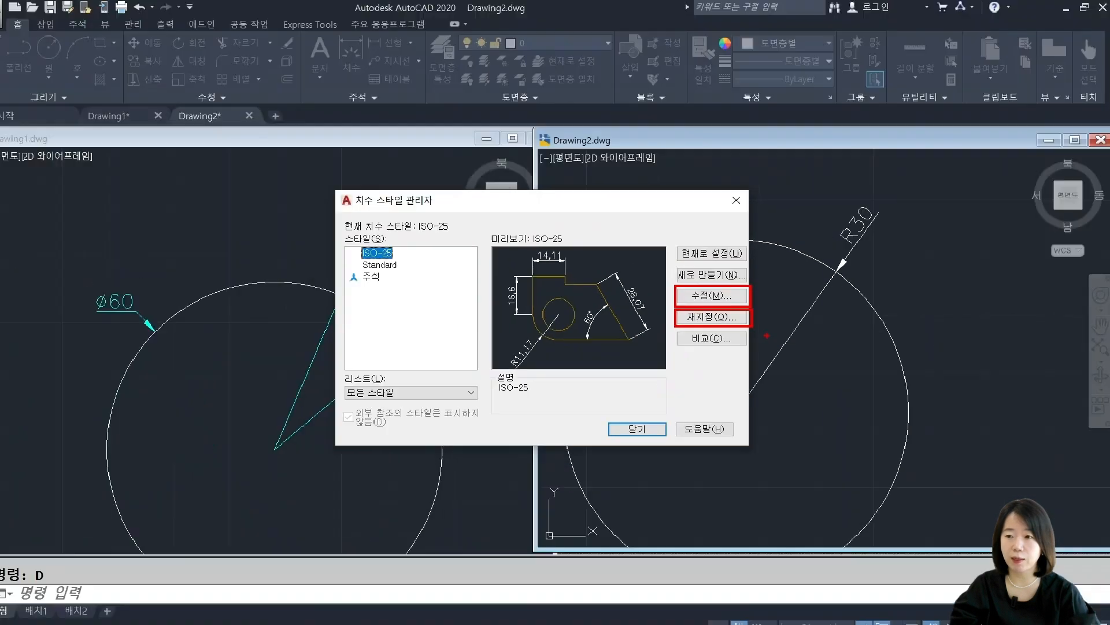
{"action": "left_click", "coordinate": [732, 320]}
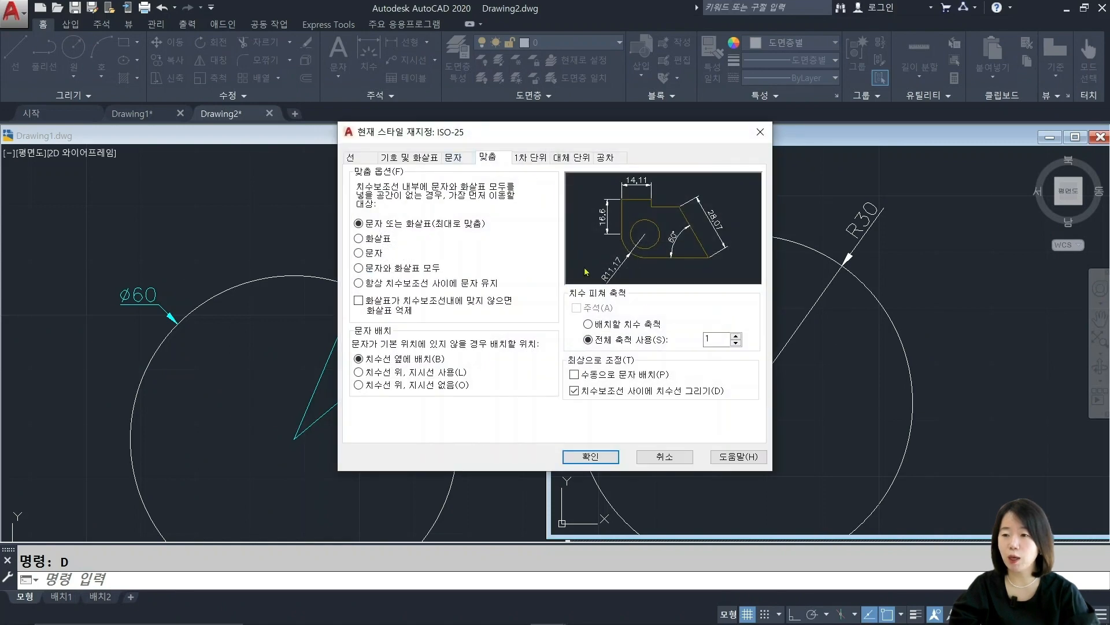
{"action": "left_click", "coordinate": [454, 157]}
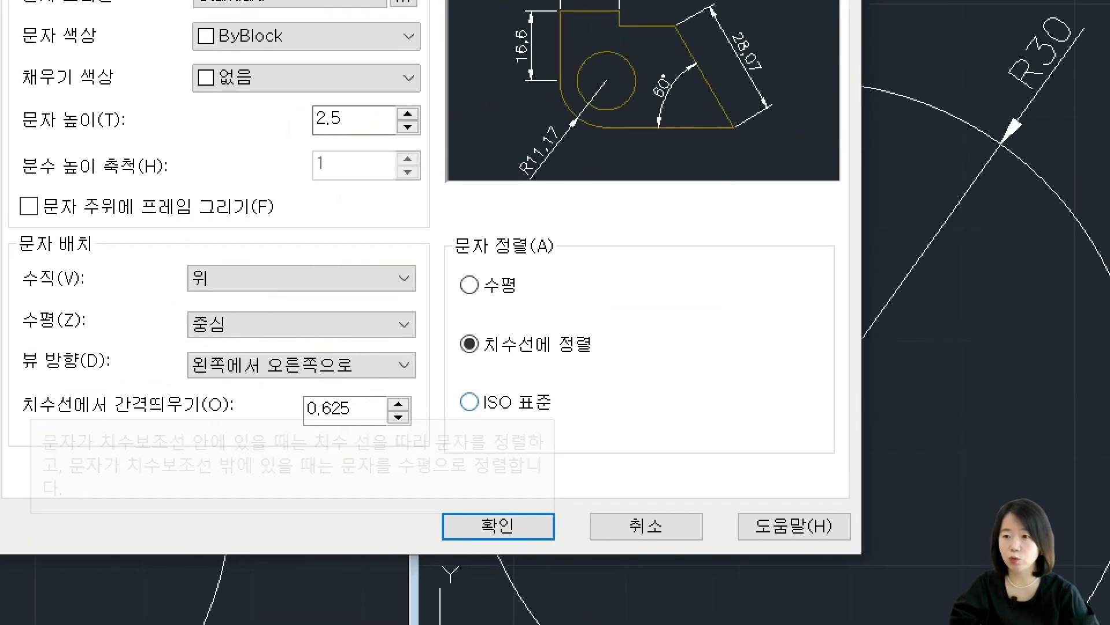
{"action": "mouse_move", "coordinate": [449, 393]}
{"action": "left_mouse_down", "text": "ctrl"}
{"action": "mouse_move", "coordinate": [451, 406]}
{"action": "mouse_move", "coordinate": [582, 447]}
{"action": "left_mouse_up", "text": "ctrl"}
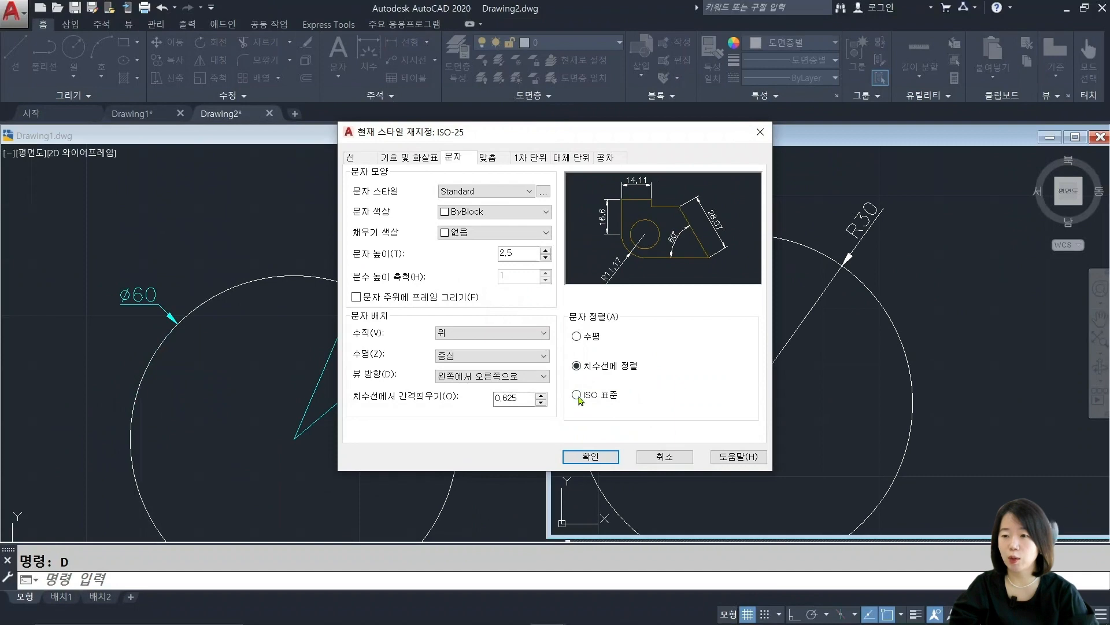
{"action": "left_click", "coordinate": [577, 395]}
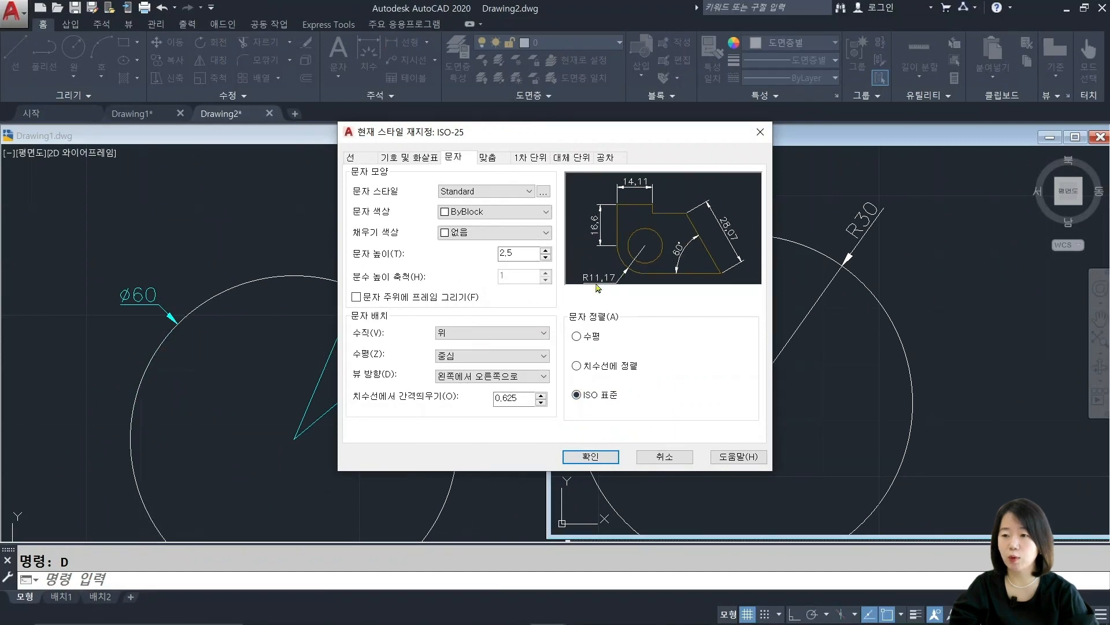
{"action": "left_click", "coordinate": [615, 460]}
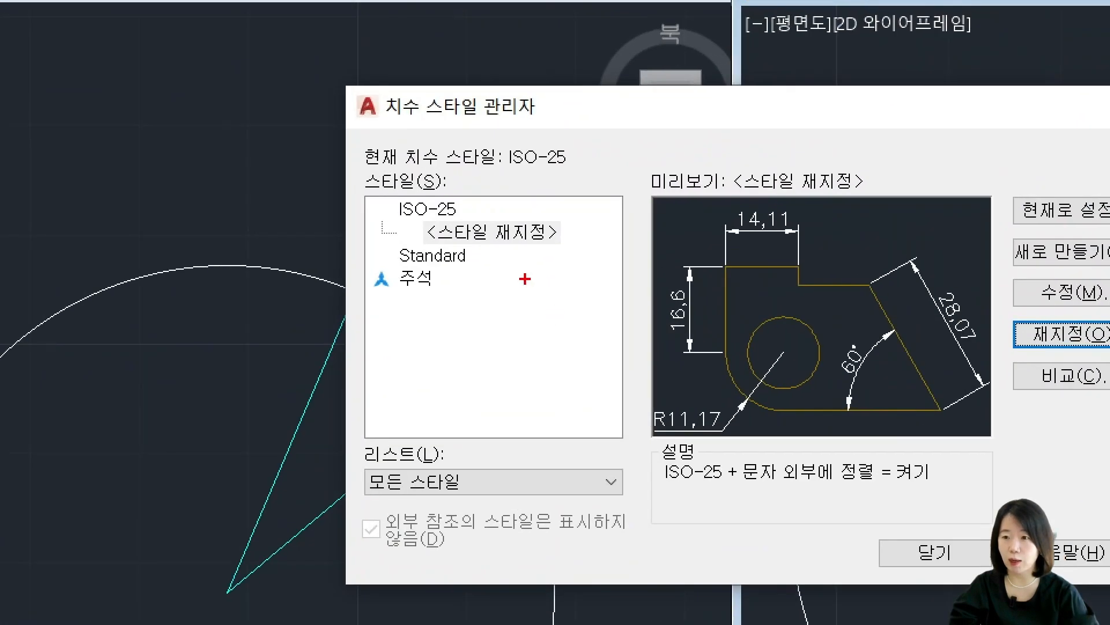
{"action": "mouse_move", "coordinate": [358, 188]}
{"action": "left_mouse_down"}
{"action": "mouse_move", "coordinate": [506, 250]}
{"action": "mouse_move", "coordinate": [591, 249]}
{"action": "left_mouse_up"}
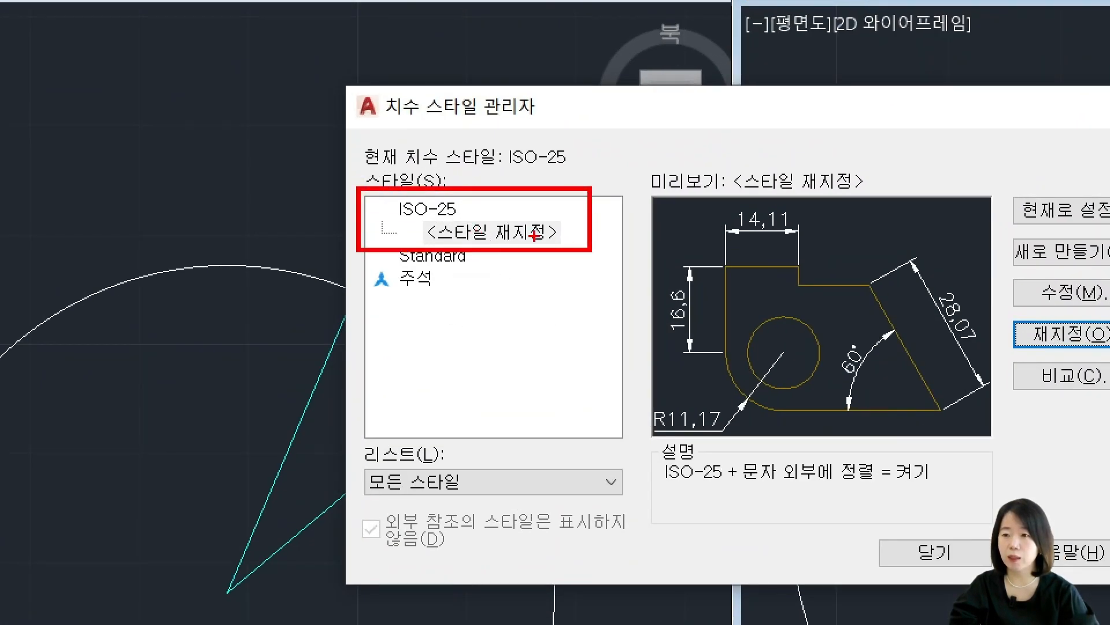
{"action": "left_click_drag", "start_coordinate": [650, 439], "coordinate": [941, 494]}
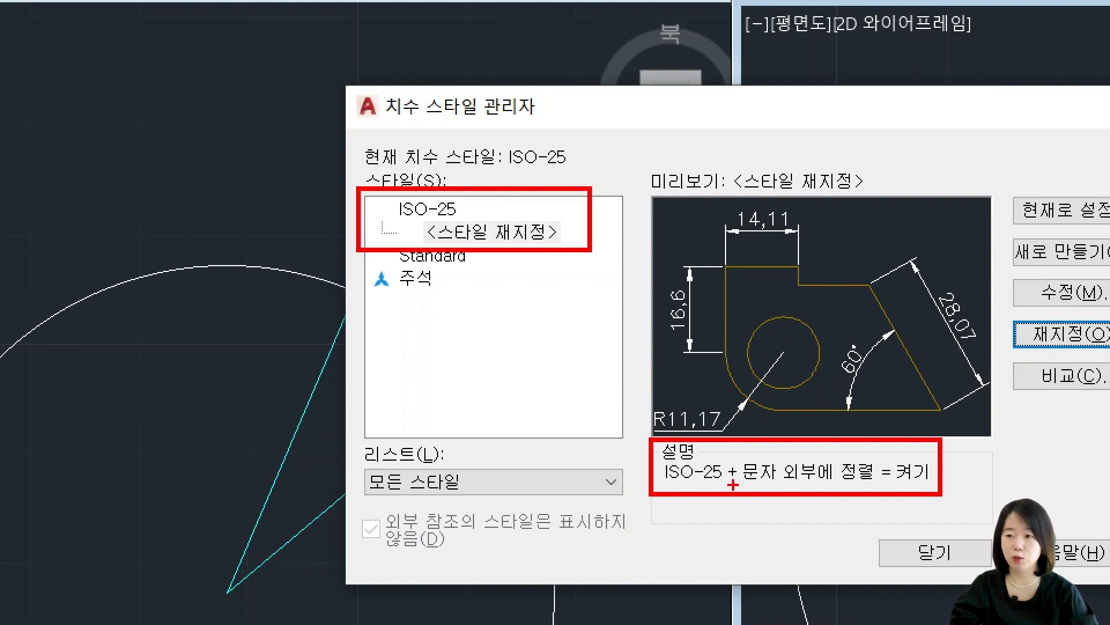
{"action": "key", "text": "Escape"}
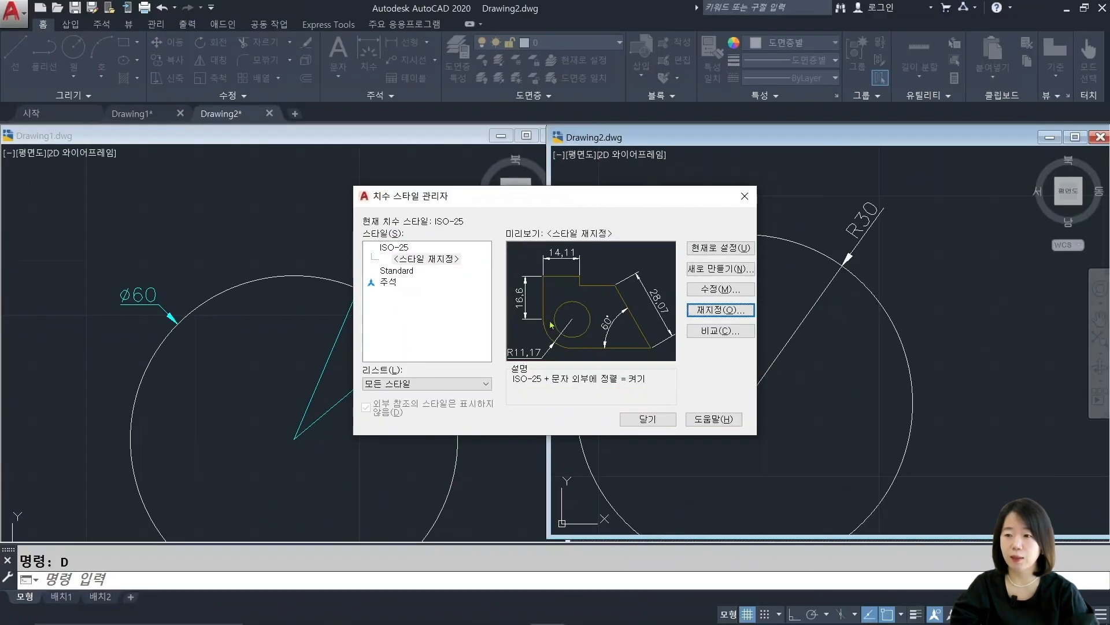
{"action": "left_click", "coordinate": [648, 419]}
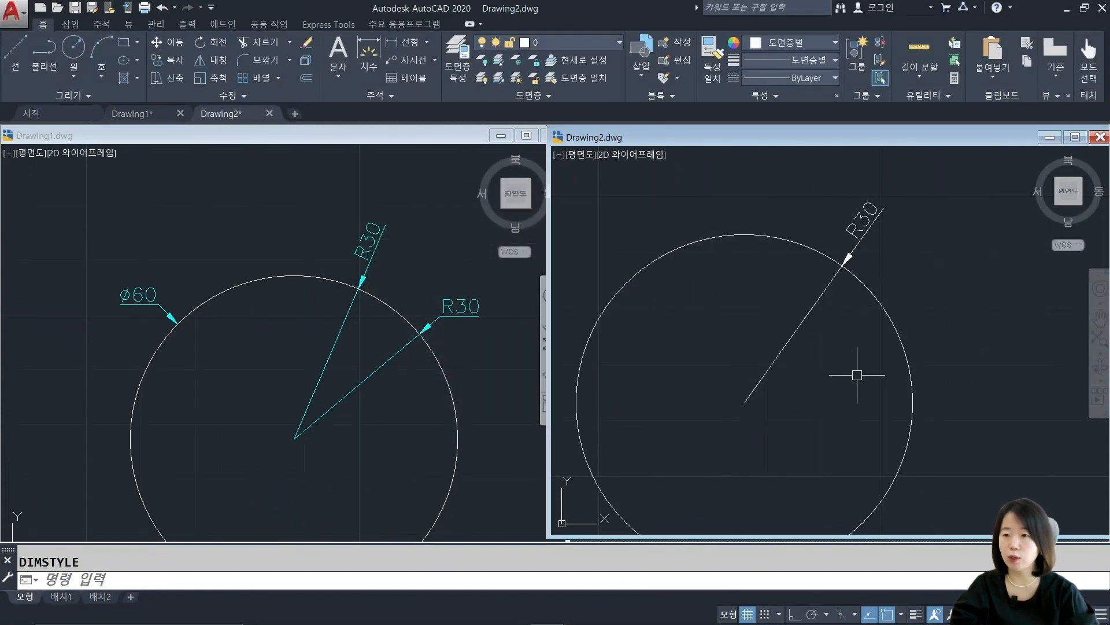
Add a second radius dimension to the circle in Drawing2, placing its text outside the upper-right edge below the existing radius dimension
{"action": "type", "text": "dra"}
{"action": "key", "text": "Return"}
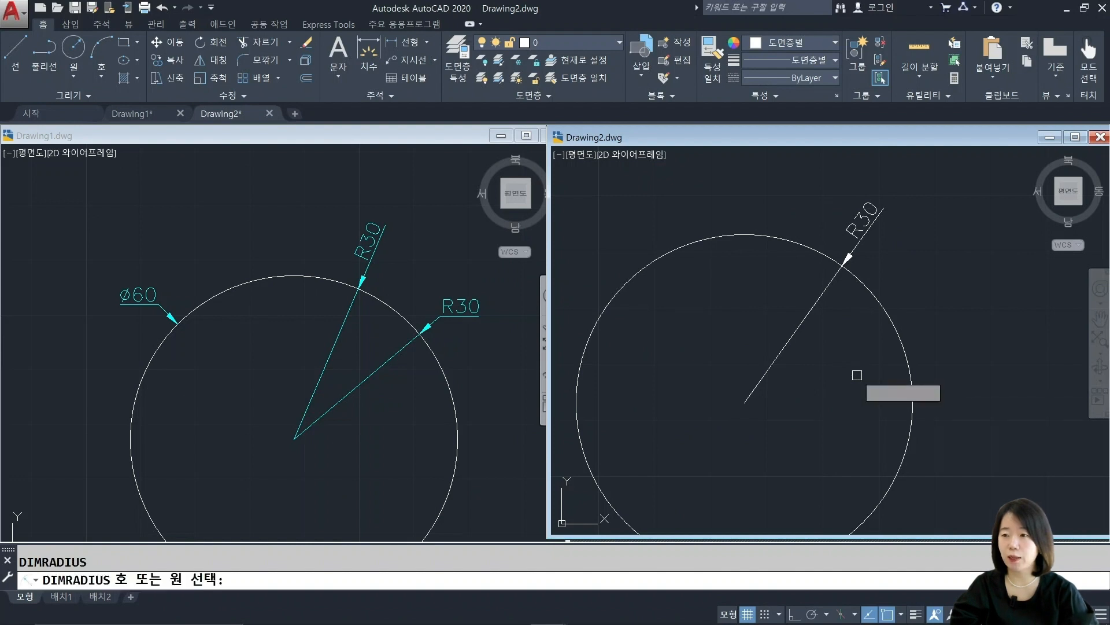
{"action": "left_click", "coordinate": [891, 318]}
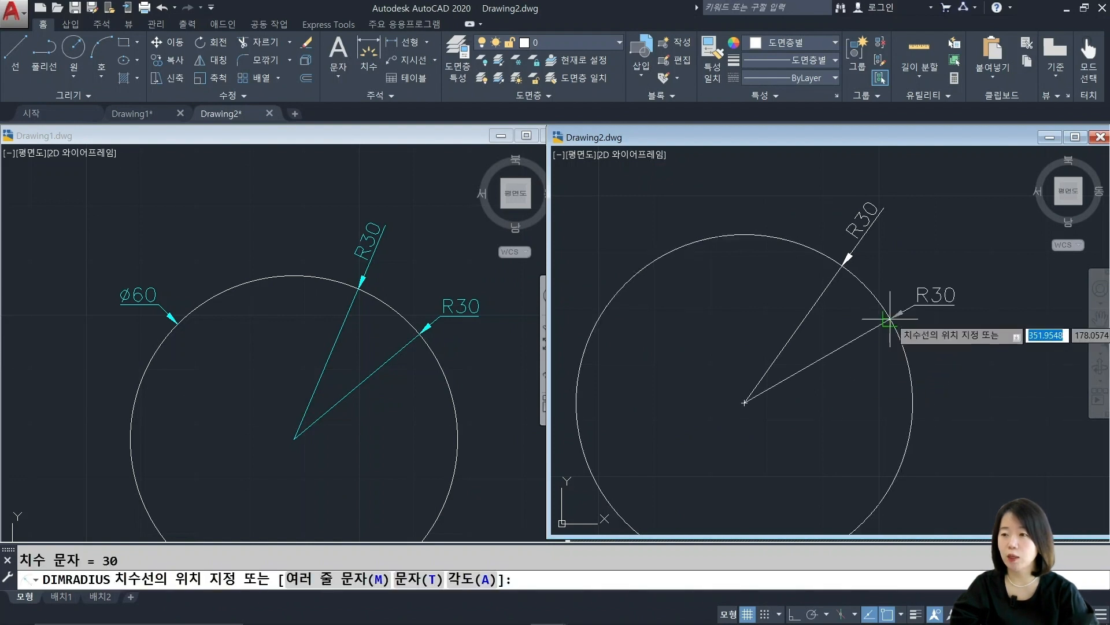
{"action": "left_click", "coordinate": [898, 282]}
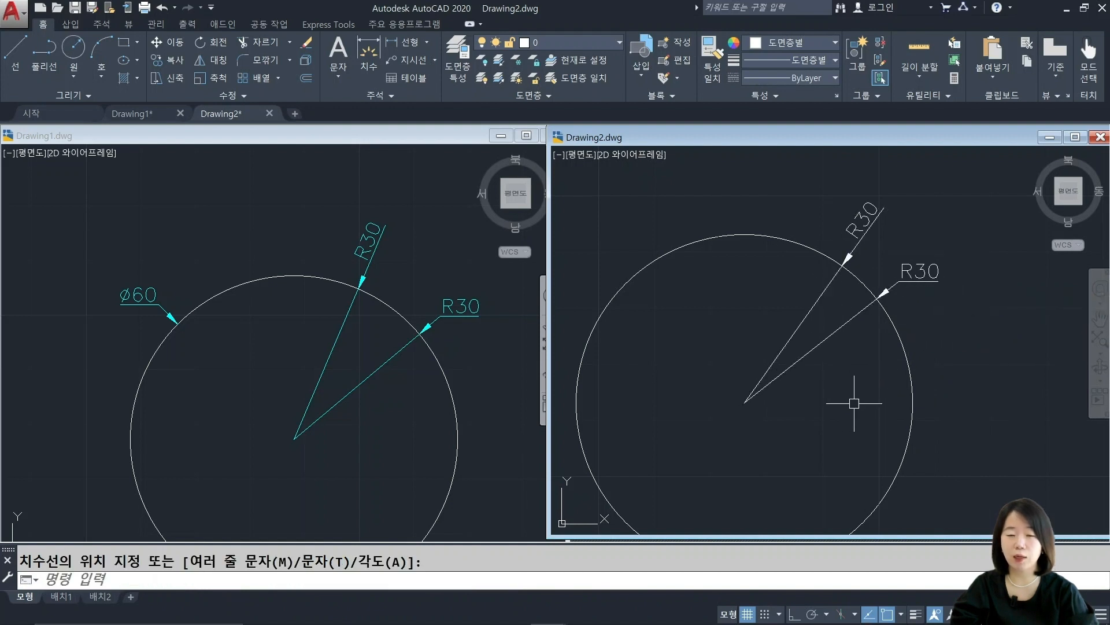
{"action": "key", "text": "Escape"}
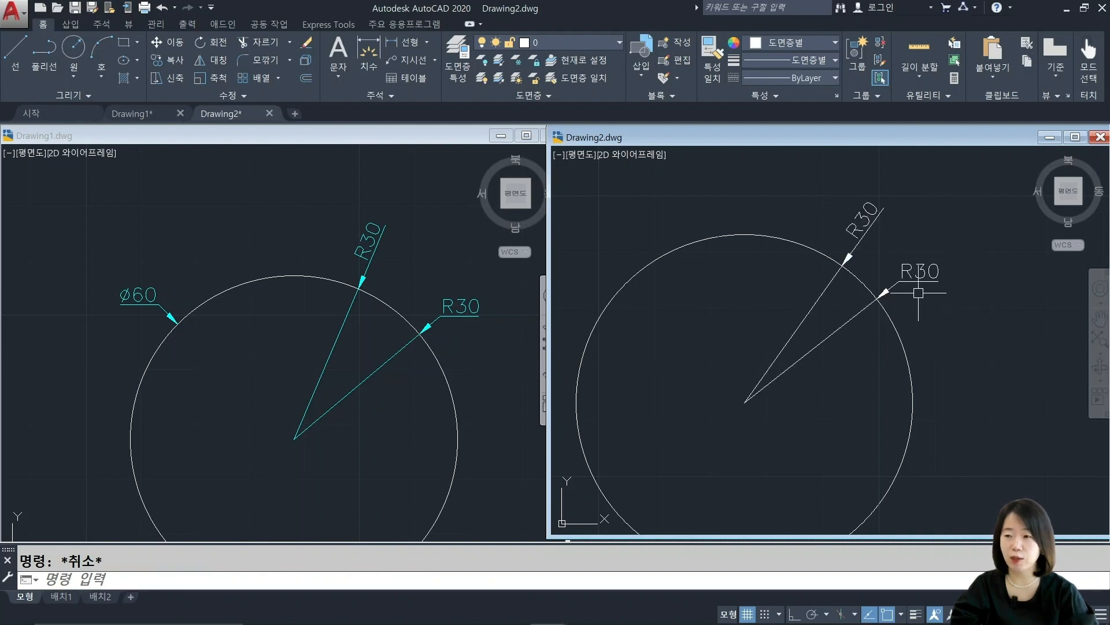
Add a diameter dimension to the circle in Drawing2, placing its text outside the upper-left edge
{"action": "middle_click_drag", "start_coordinate": [901, 327], "coordinate": [912, 340]}
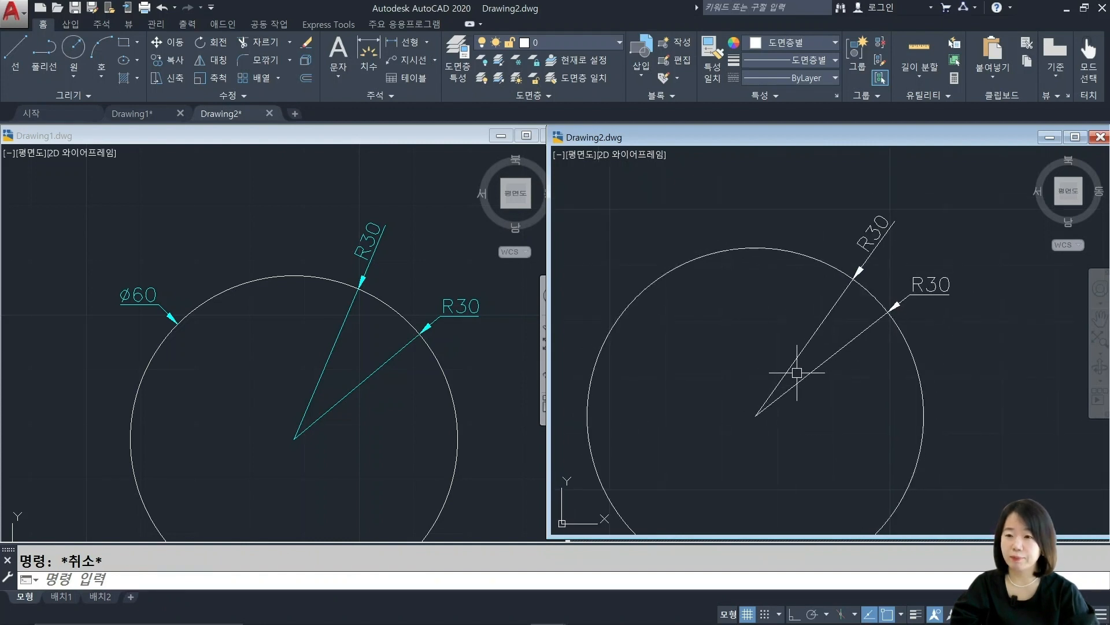
{"action": "middle_click_drag", "start_coordinate": [797, 372], "coordinate": [840, 369]}
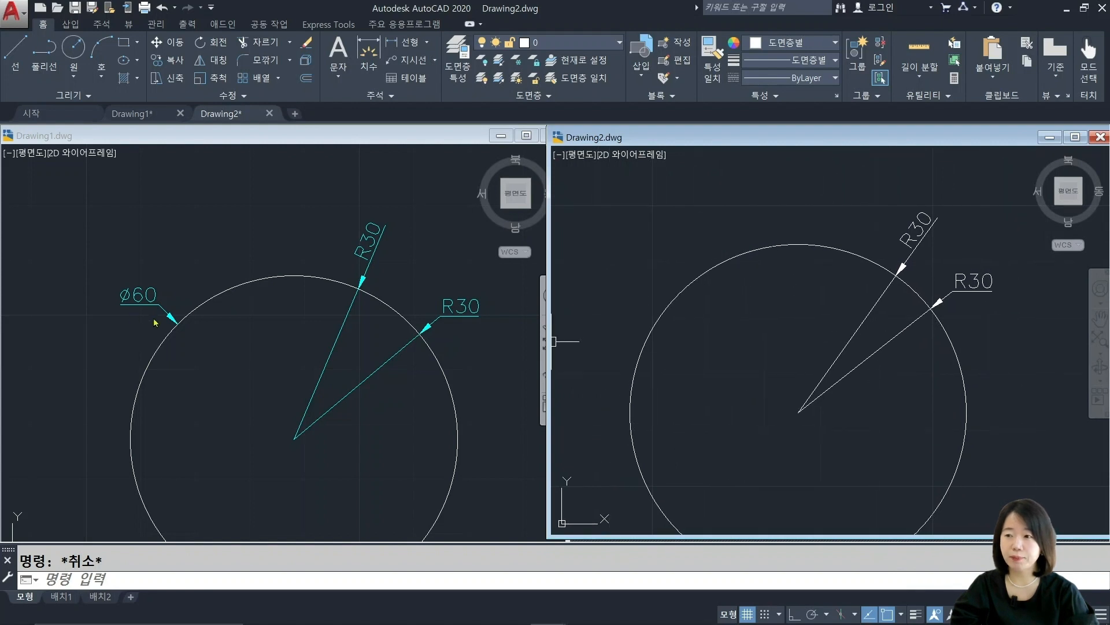
{"action": "type", "text": "ddi"}
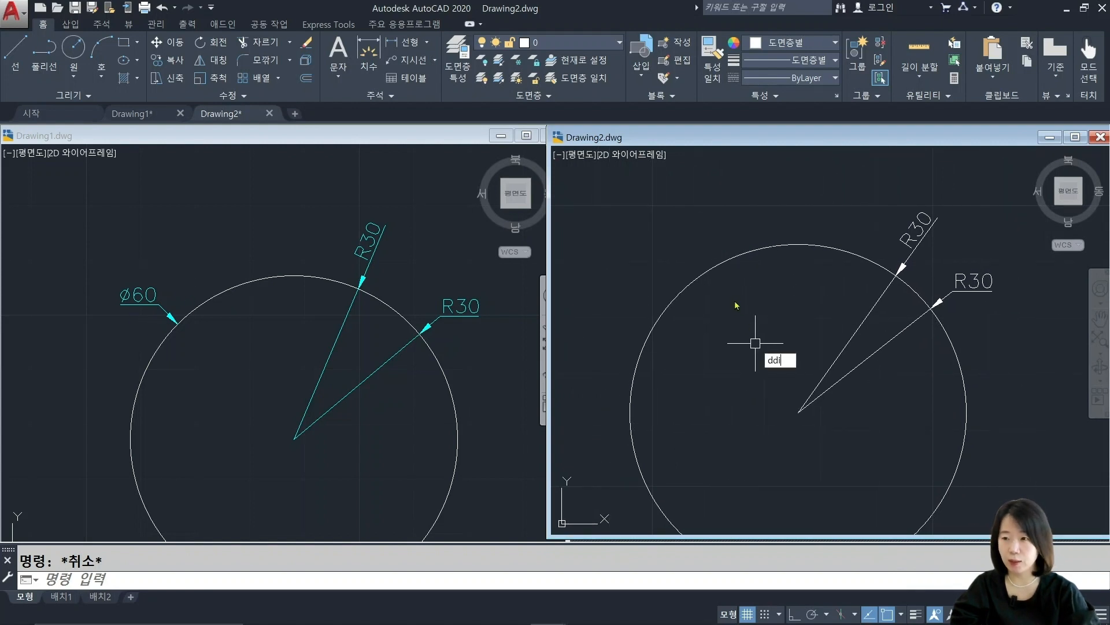
{"action": "key", "text": "Return"}
{"action": "left_click", "coordinate": [687, 283]}
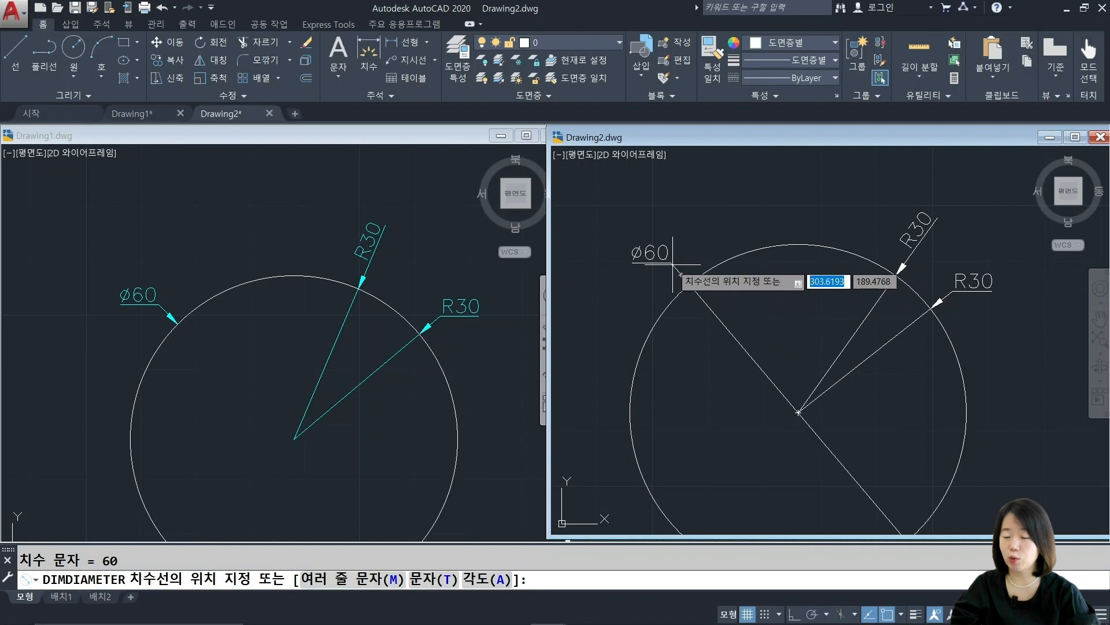
{"action": "left_click", "coordinate": [672, 265]}
{"action": "scroll", "coordinate": [726, 366], "scroll_direction": "down", "scroll_amount": 2}
{"action": "scroll", "coordinate": [713, 278], "scroll_direction": "up", "scroll_amount": 2}
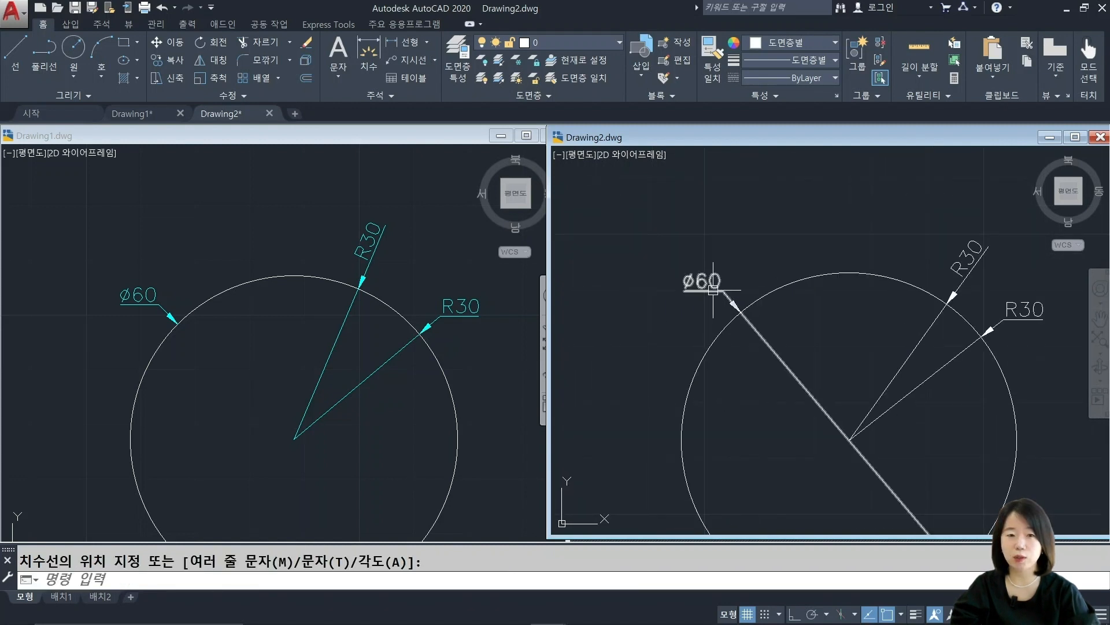
{"action": "middle_click_drag", "start_coordinate": [743, 310], "coordinate": [665, 272]}
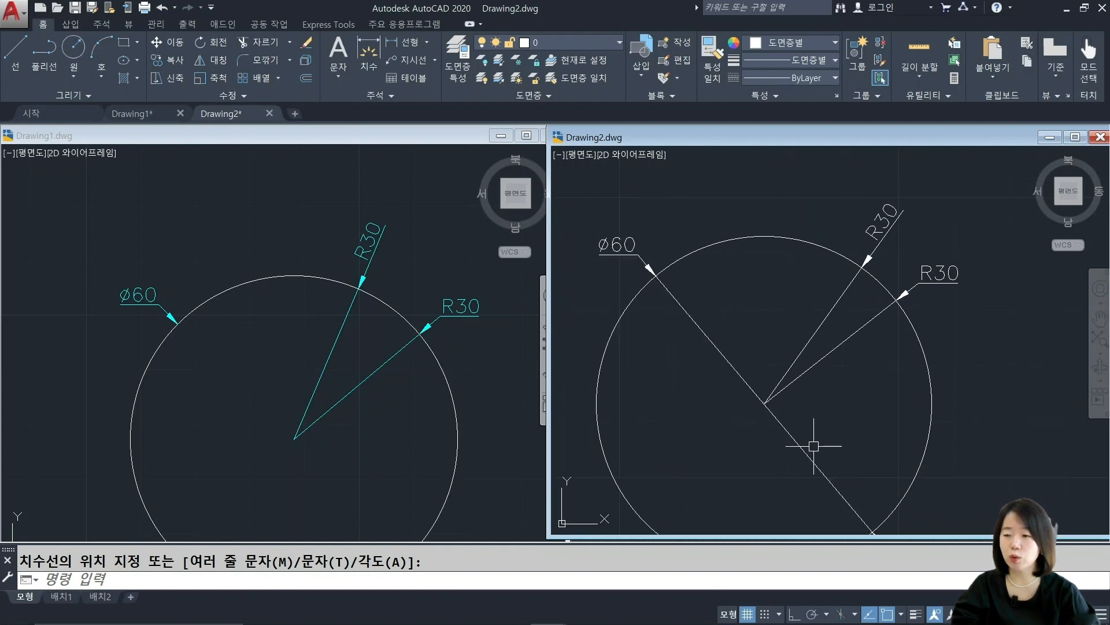
{"action": "scroll", "coordinate": [840, 477], "scroll_direction": "down", "scroll_amount": 3}
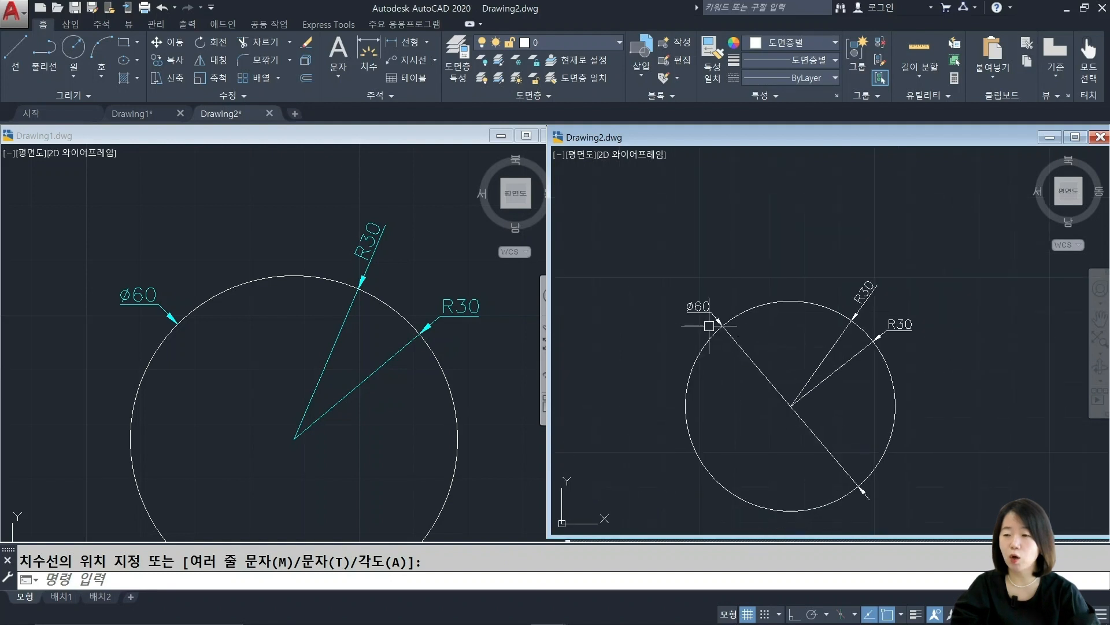
{"action": "scroll", "coordinate": [876, 480], "scroll_direction": "up", "scroll_amount": 2}
{"action": "middle_click_drag", "start_coordinate": [834, 404], "coordinate": [855, 441]}
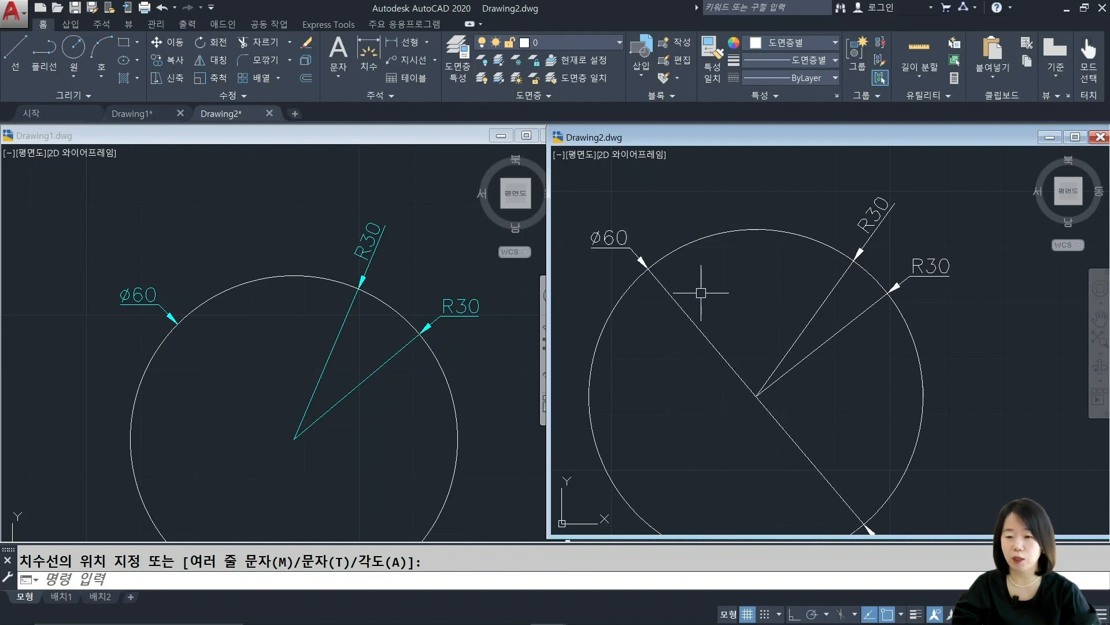
Turn off drawing the dimension line between extension lines (치수보조선 사이에 치수선 그리기) in the fit settings of the ISO-25 style override
{"action": "key", "text": "Escape"}
{"action": "type", "text": "d"}
{"action": "key", "text": "Return"}
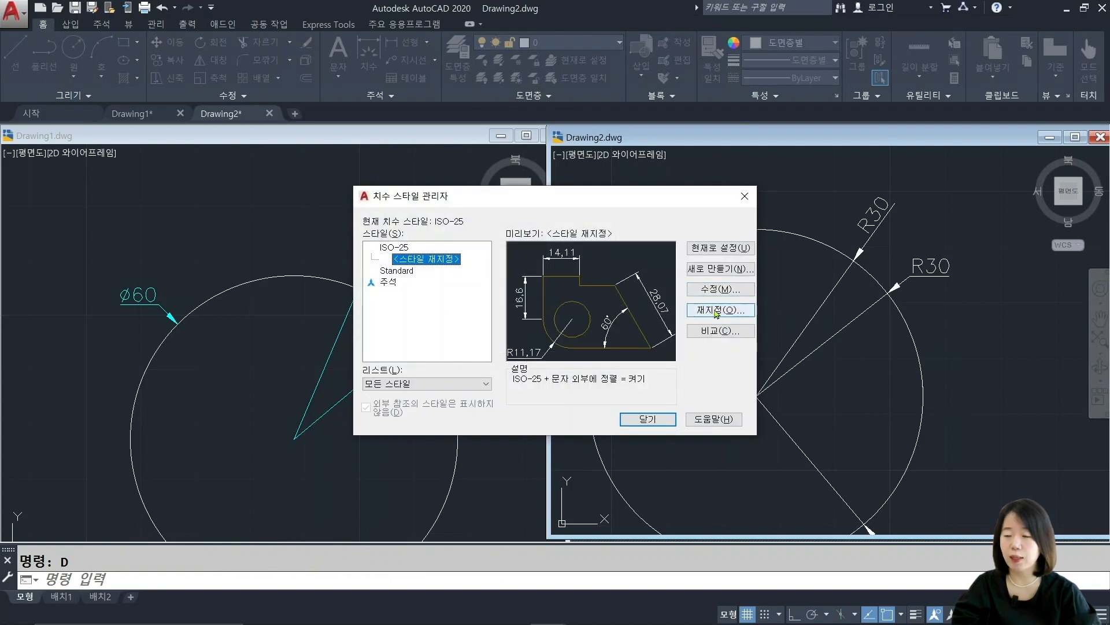
{"action": "left_click", "coordinate": [717, 312]}
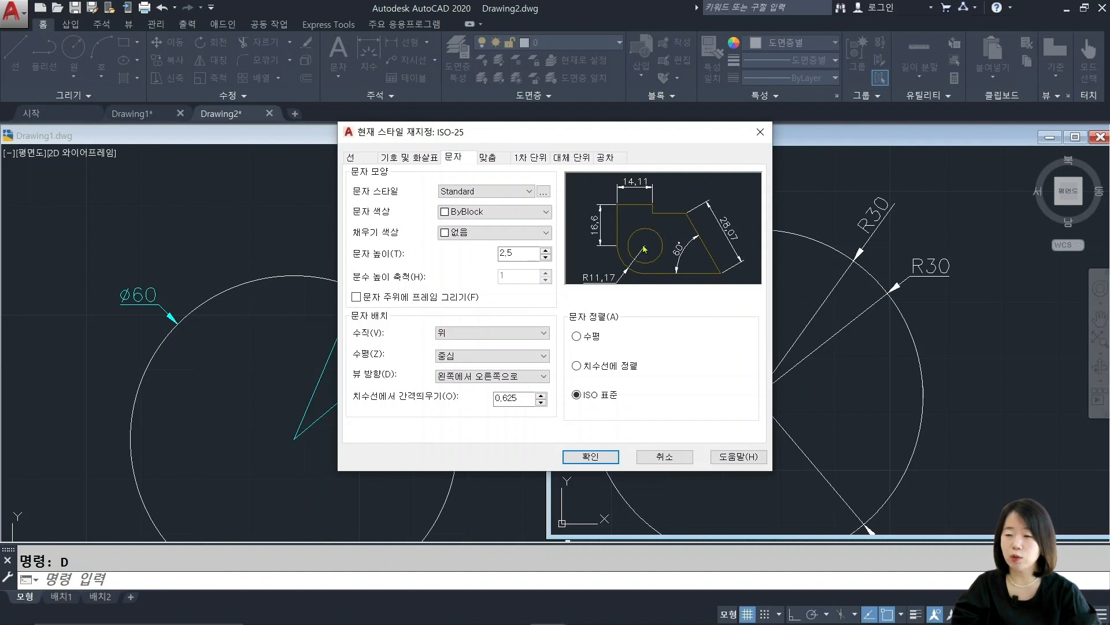
{"action": "left_click", "coordinate": [487, 157]}
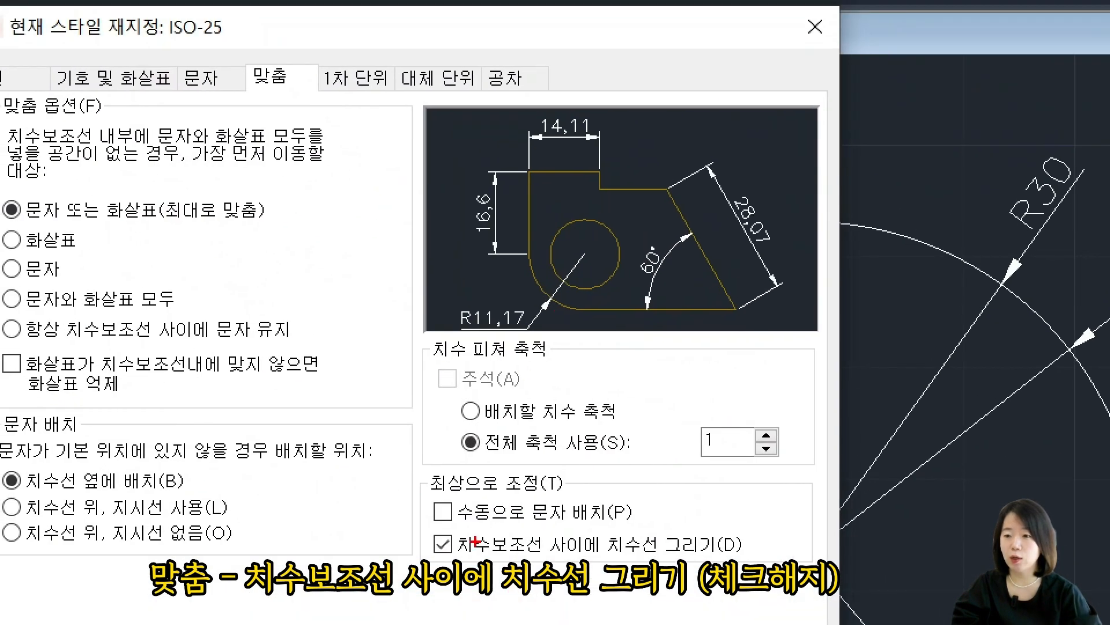
{"action": "mouse_move", "coordinate": [452, 546]}
{"action": "left_mouse_down"}
{"action": "mouse_move", "coordinate": [748, 580]}
{"action": "mouse_move", "coordinate": [759, 563]}
{"action": "left_mouse_up"}
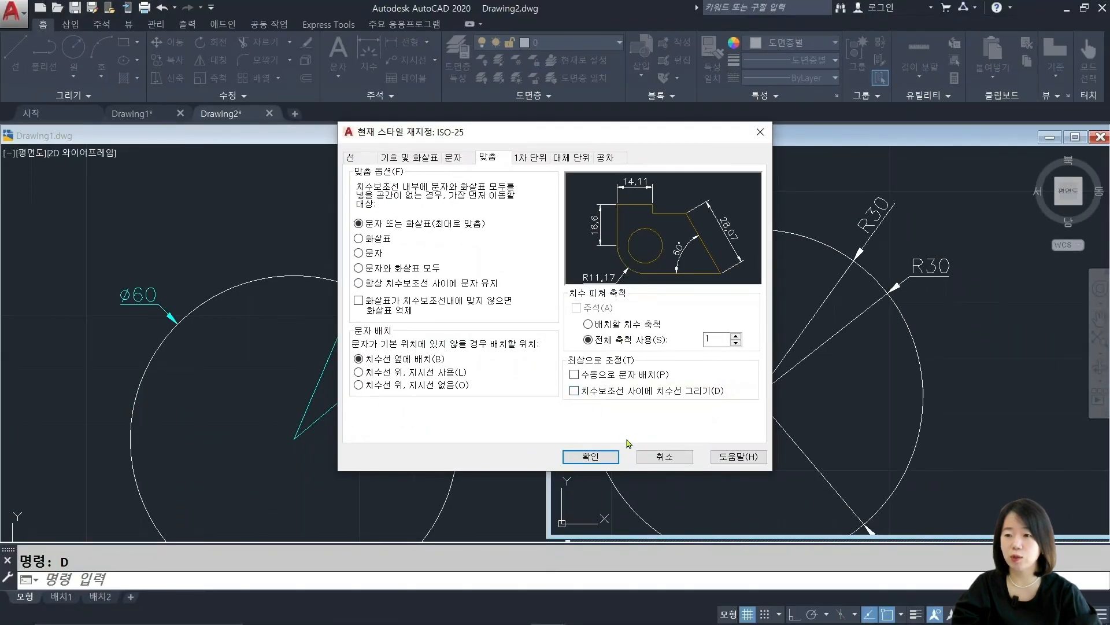
{"action": "left_click", "coordinate": [602, 457]}
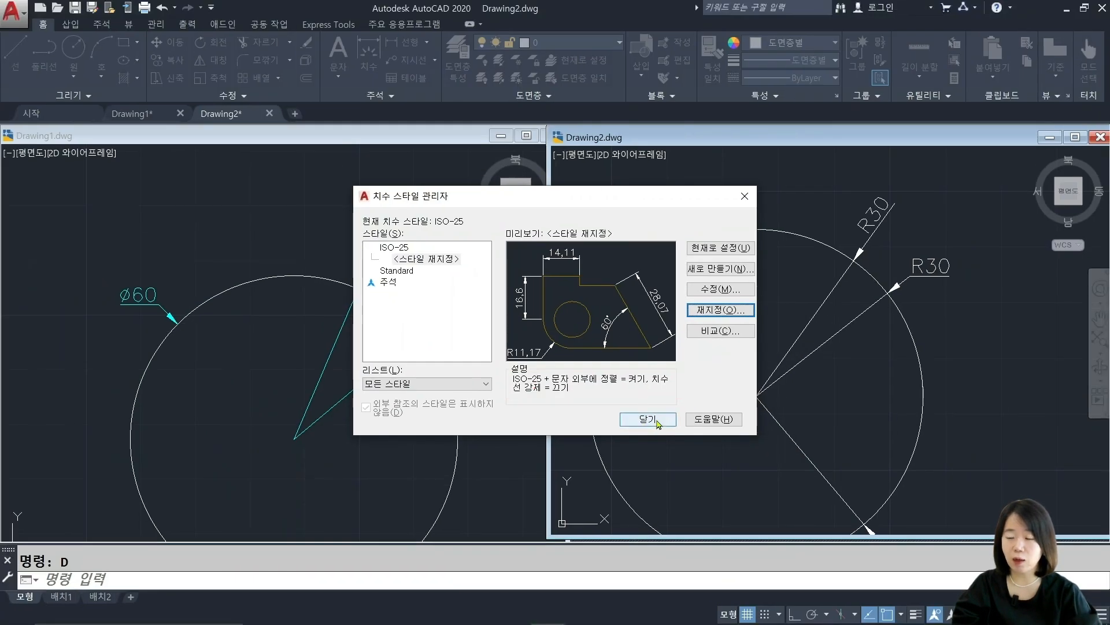
{"action": "left_click", "coordinate": [643, 420]}
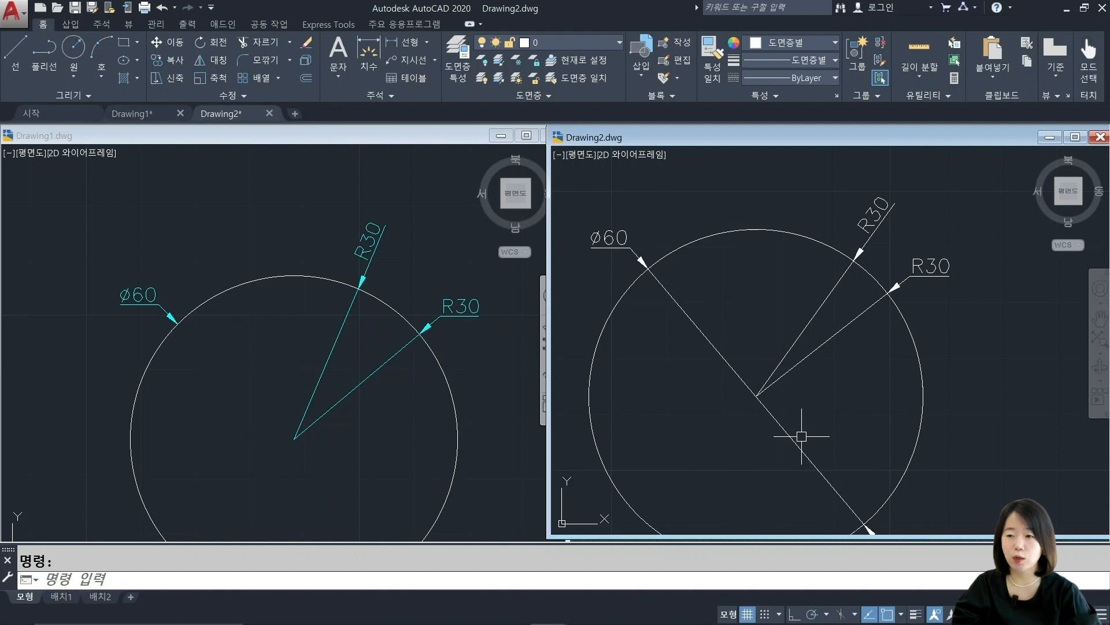
Add a second diameter dimension to the circle in Drawing2, placing its text outside the upper-left edge below the existing diameter dimension
{"action": "middle_click_drag", "start_coordinate": [718, 372], "coordinate": [749, 367]}
{"action": "type", "text": "d"}
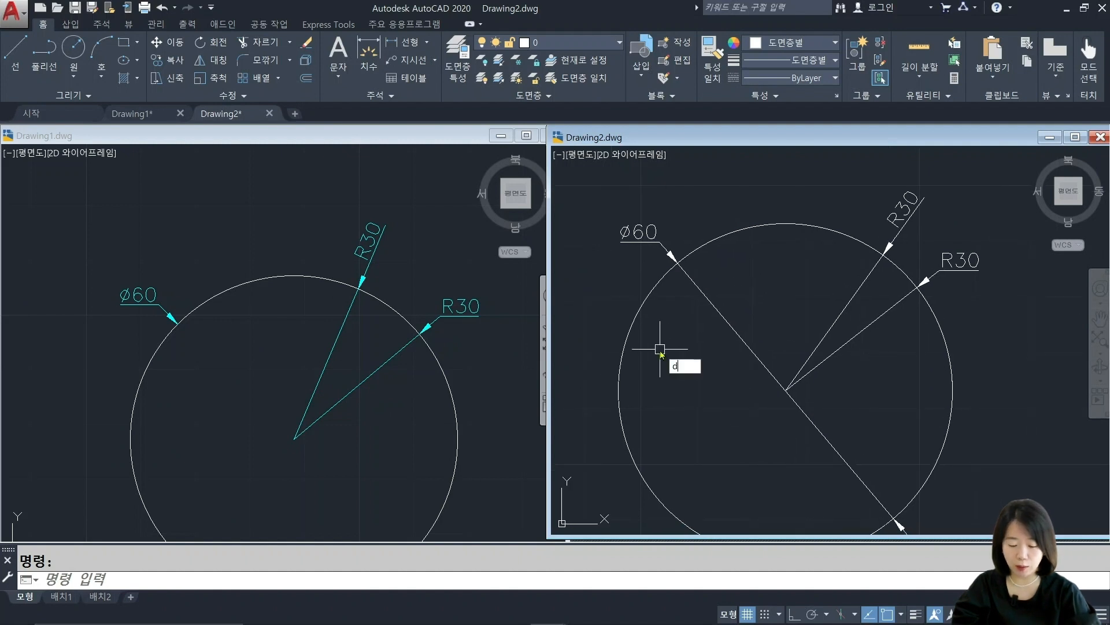
{"action": "type", "text": "di"}
{"action": "key", "text": "Return"}
{"action": "left_click", "coordinate": [641, 307]}
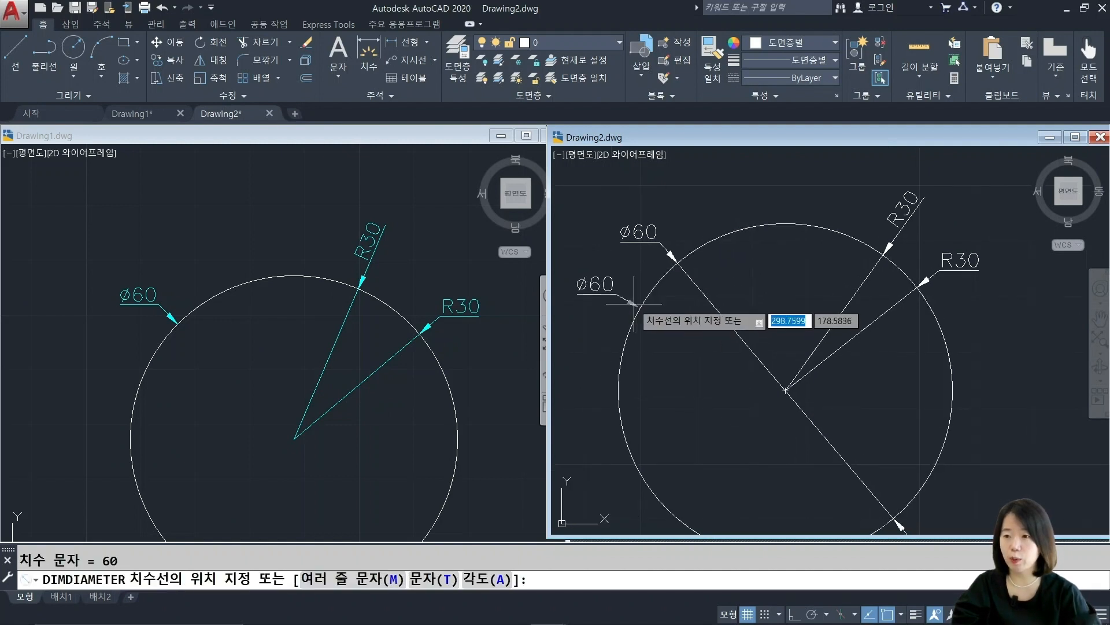
{"action": "left_click", "coordinate": [639, 293]}
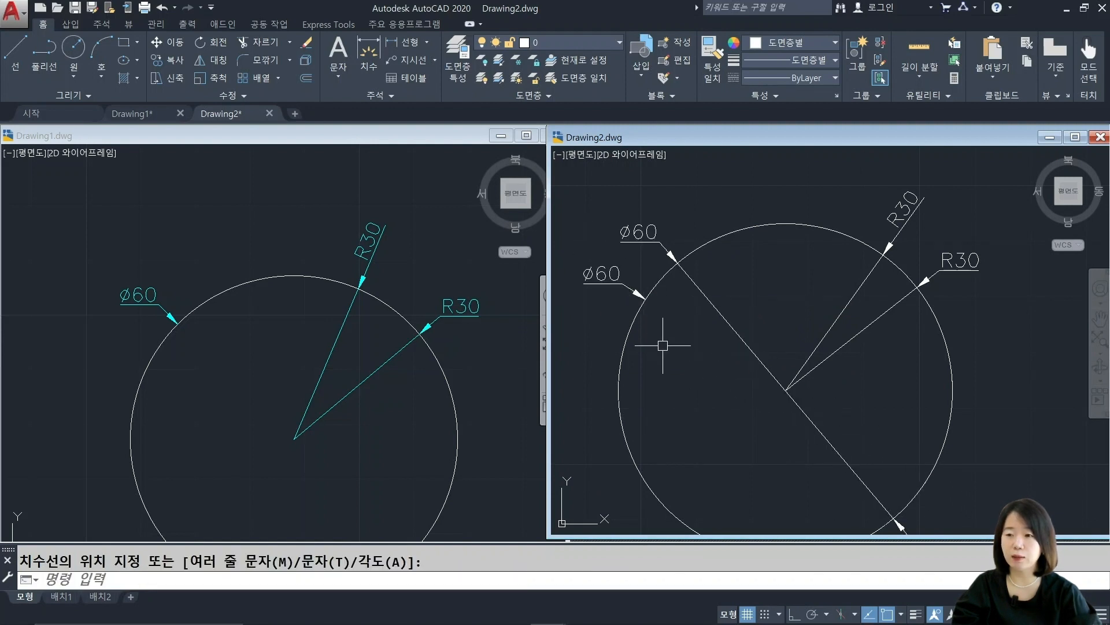
{"action": "key", "text": "Escape"}
Update the upper diameter dimension in Drawing2, the one with a line across the circle, to the current ISO-25 style override
{"action": "middle_click_drag", "start_coordinate": [718, 348], "coordinate": [735, 358]}
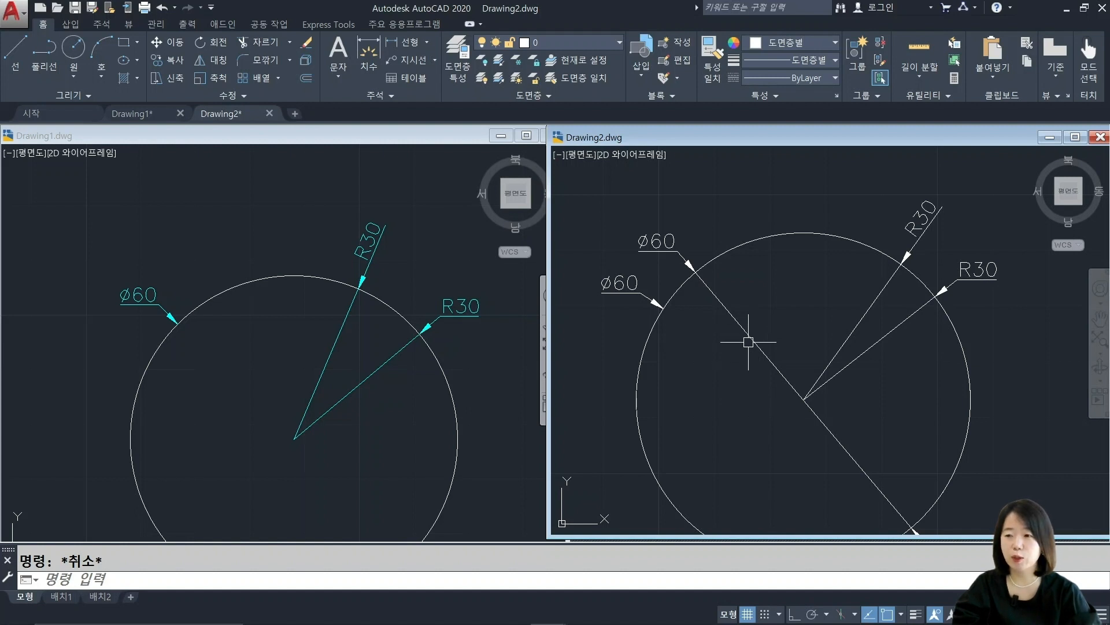
{"action": "left_click", "coordinate": [104, 26]}
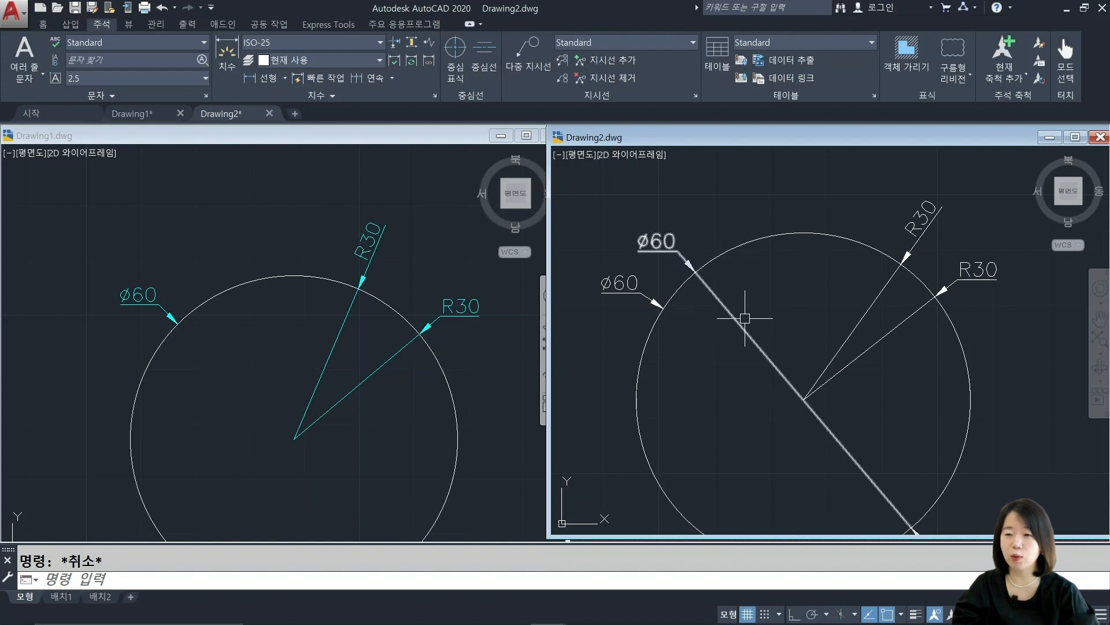
{"action": "left_click", "coordinate": [412, 64]}
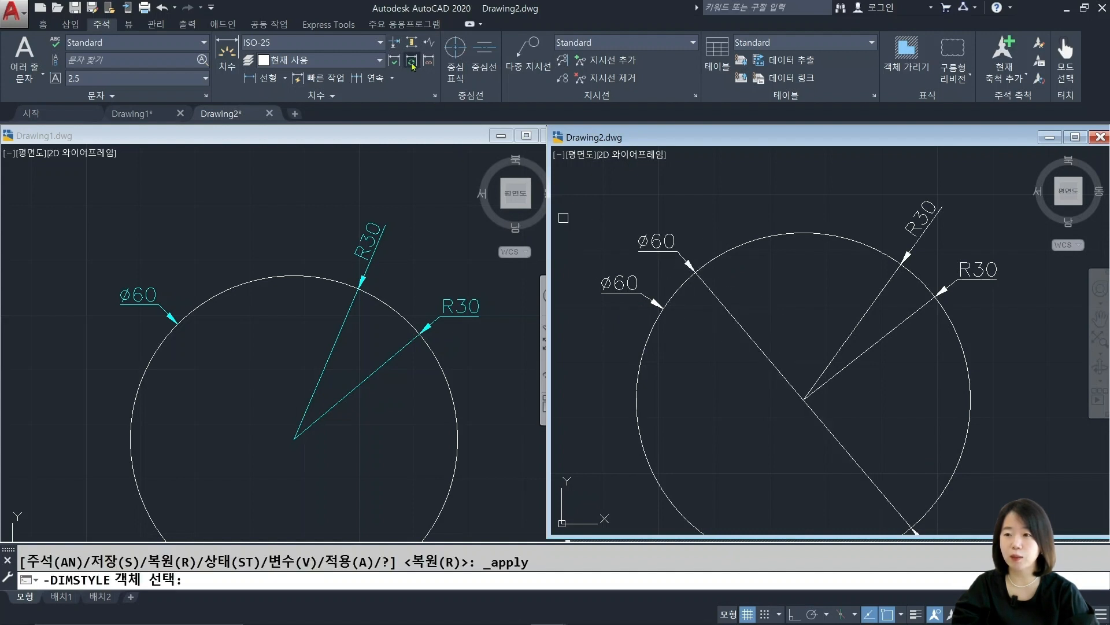
{"action": "left_click", "coordinate": [730, 312]}
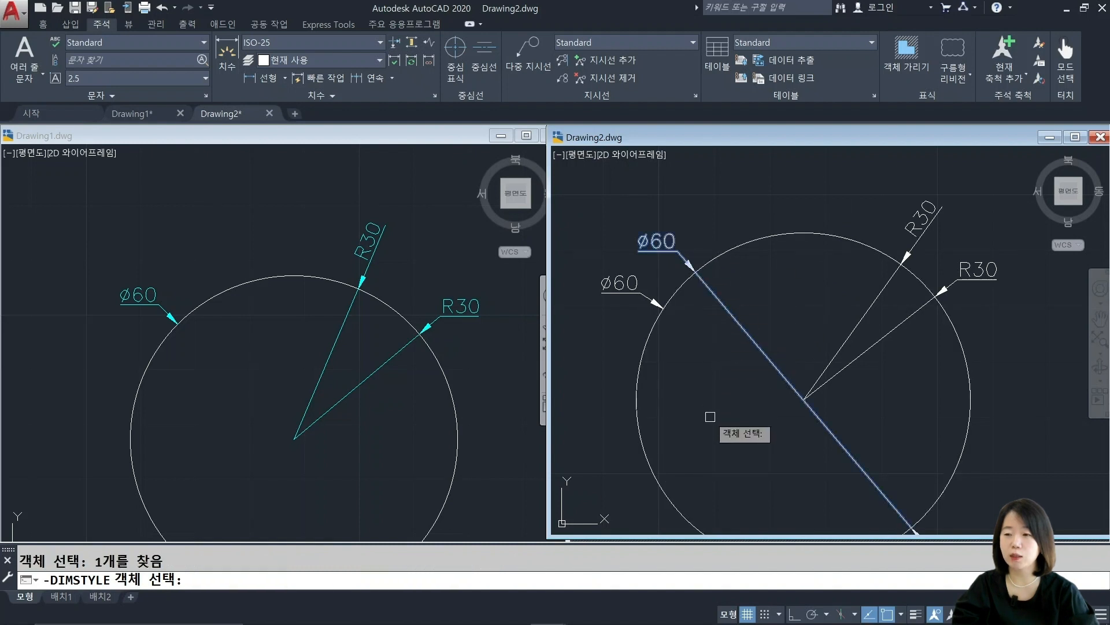
{"action": "key", "text": "Return"}
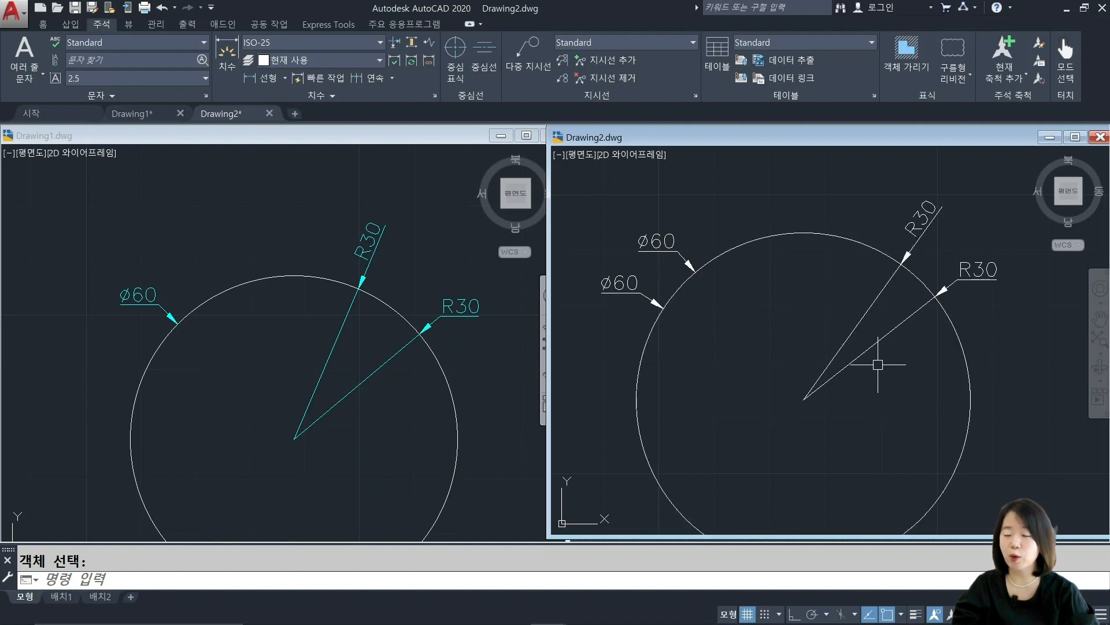
Try to update all radius and diameter dimensions of the Drawing2 circle together to the current ISO-25 style override
{"action": "left_click", "coordinate": [411, 62]}
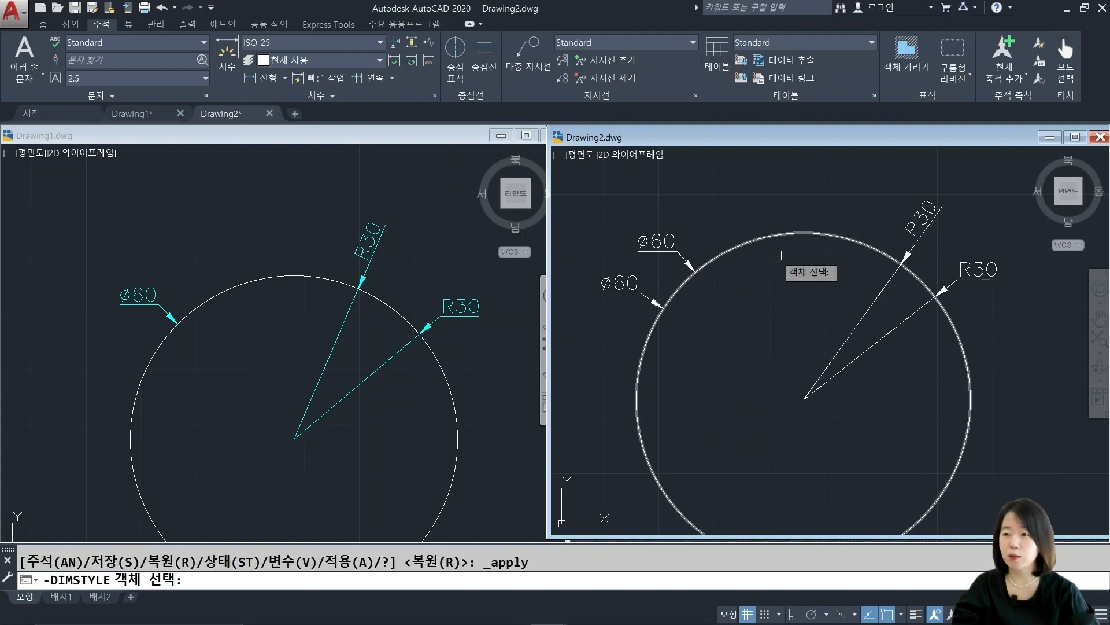
{"action": "scroll", "coordinate": [783, 254], "scroll_direction": "down", "scroll_amount": 3}
{"action": "left_click", "coordinate": [952, 203]}
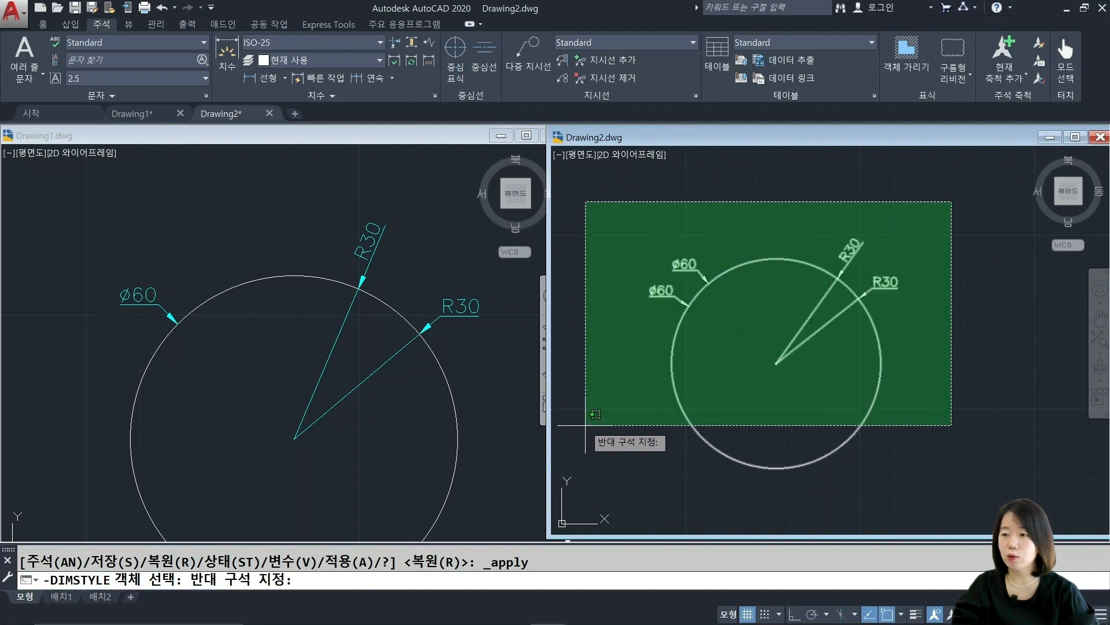
{"action": "left_click", "coordinate": [585, 463]}
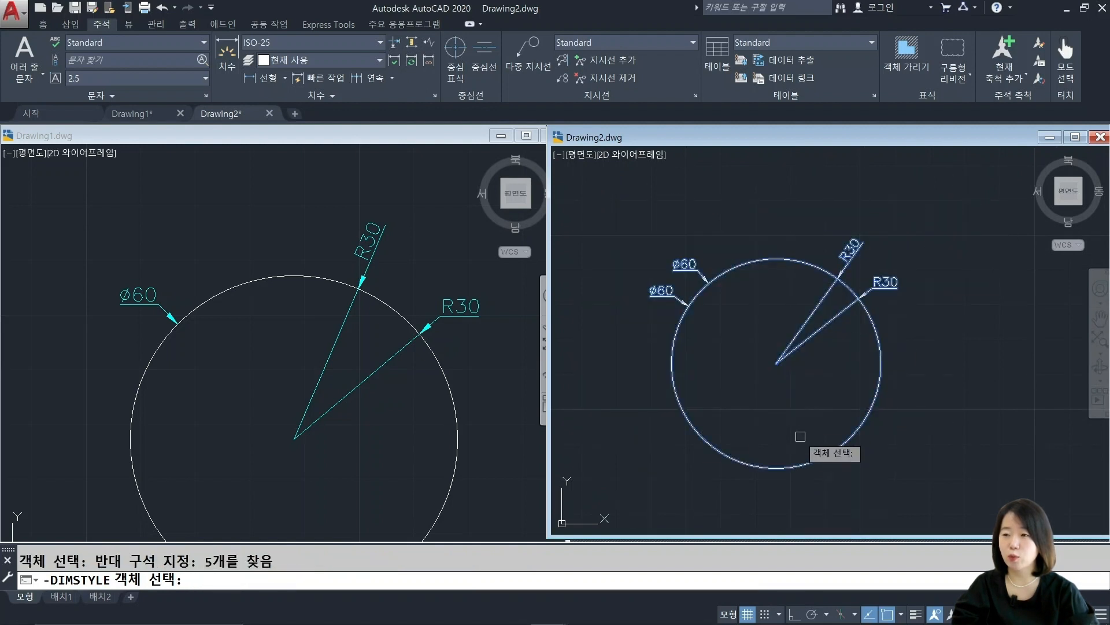
{"action": "key", "text": "Return"}
{"action": "scroll", "coordinate": [838, 293], "scroll_direction": "up", "scroll_amount": 2}
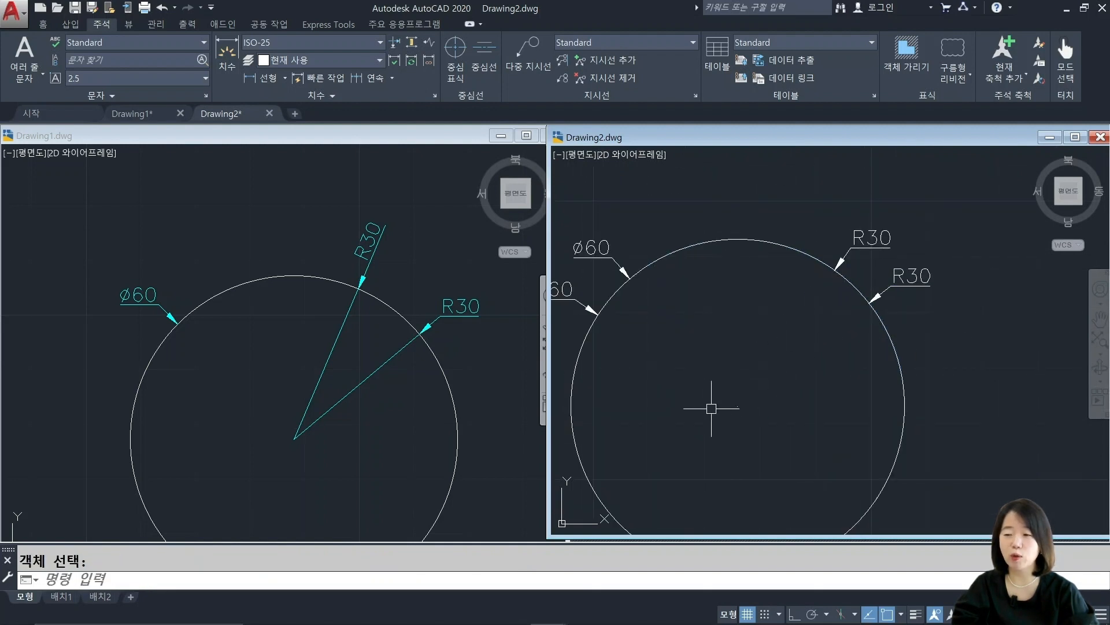
{"action": "scroll", "coordinate": [754, 399], "scroll_direction": "down", "scroll_amount": 3}
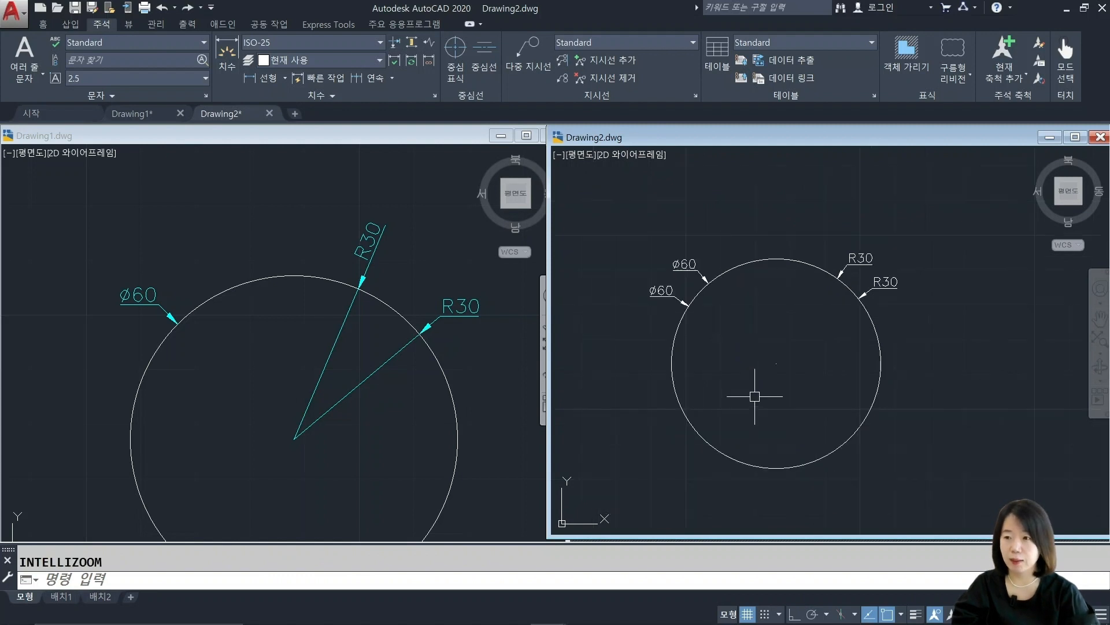
{"action": "scroll", "coordinate": [862, 320], "scroll_direction": "up", "scroll_amount": 3}
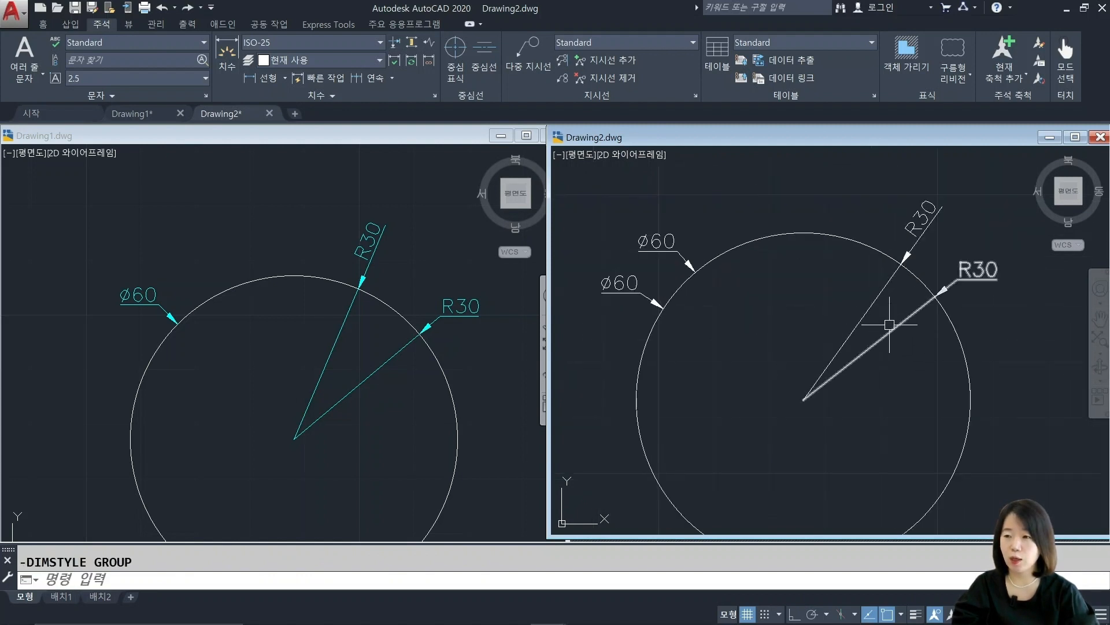
Review the ISO-25 style override (스타일 재지정) and its description in the Dimension Style Manager, and close the manager
{"action": "scroll", "coordinate": [890, 324], "scroll_direction": "up", "scroll_amount": 2}
{"action": "scroll", "coordinate": [811, 376], "scroll_direction": "down", "scroll_amount": 2}
{"action": "middle_click_drag", "start_coordinate": [811, 376], "coordinate": [872, 364]}
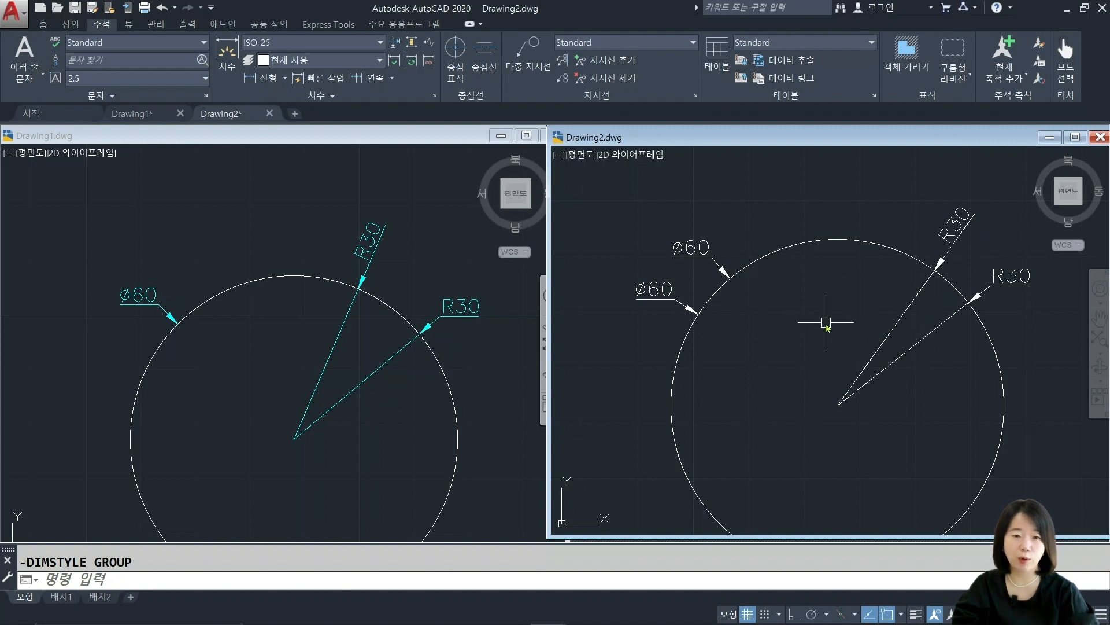
{"action": "type", "text": "d"}
{"action": "key", "text": "Return"}
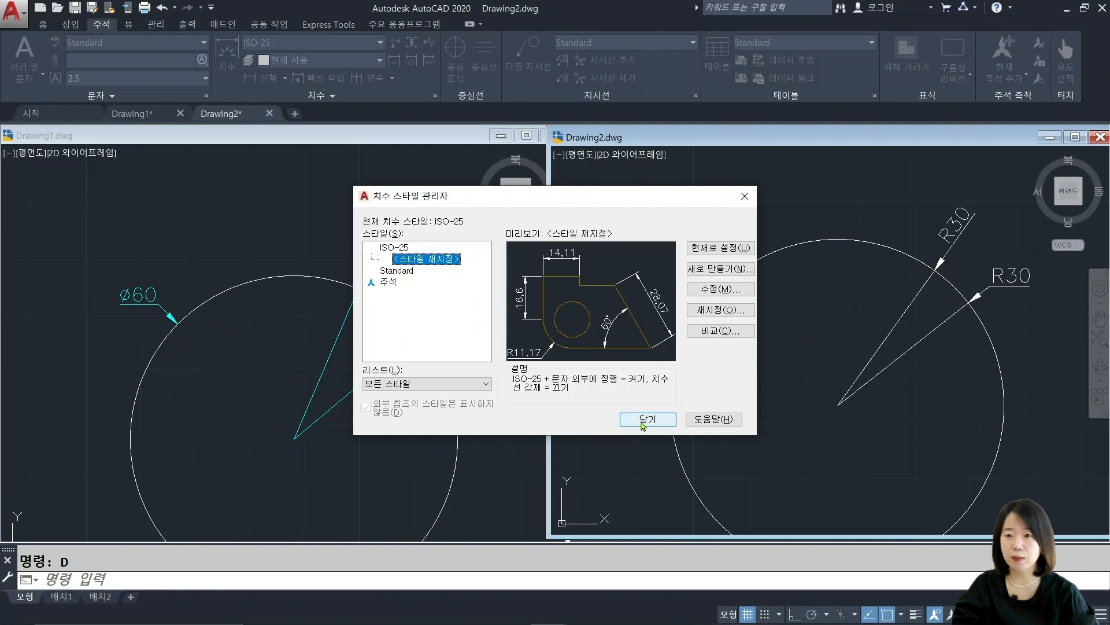
{"action": "left_click", "coordinate": [621, 528]}
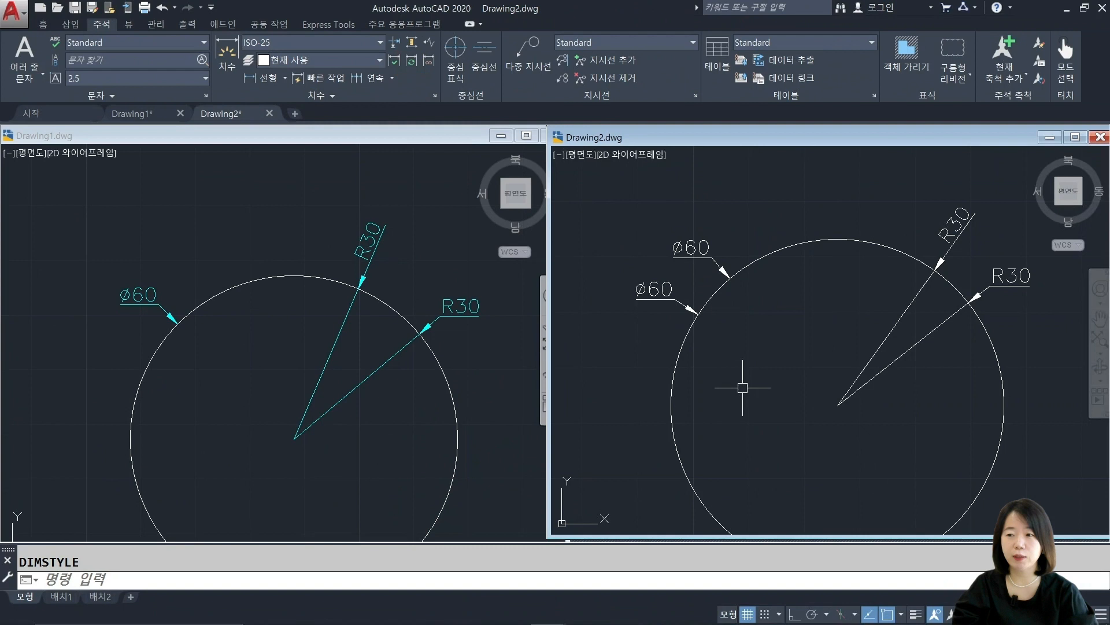
{"action": "key", "text": "Escape"}
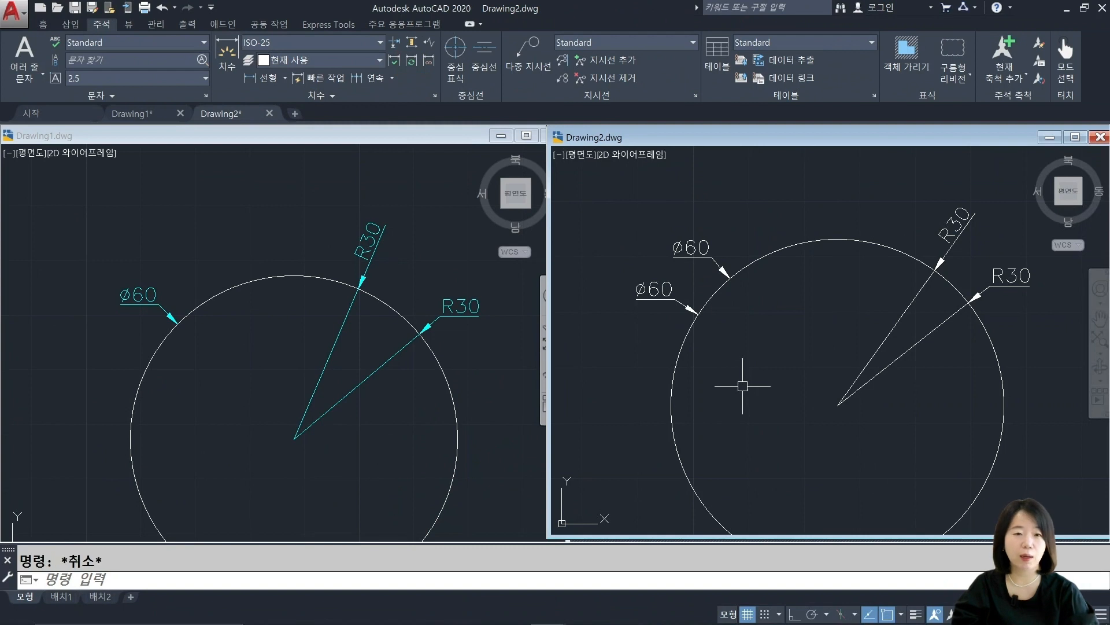